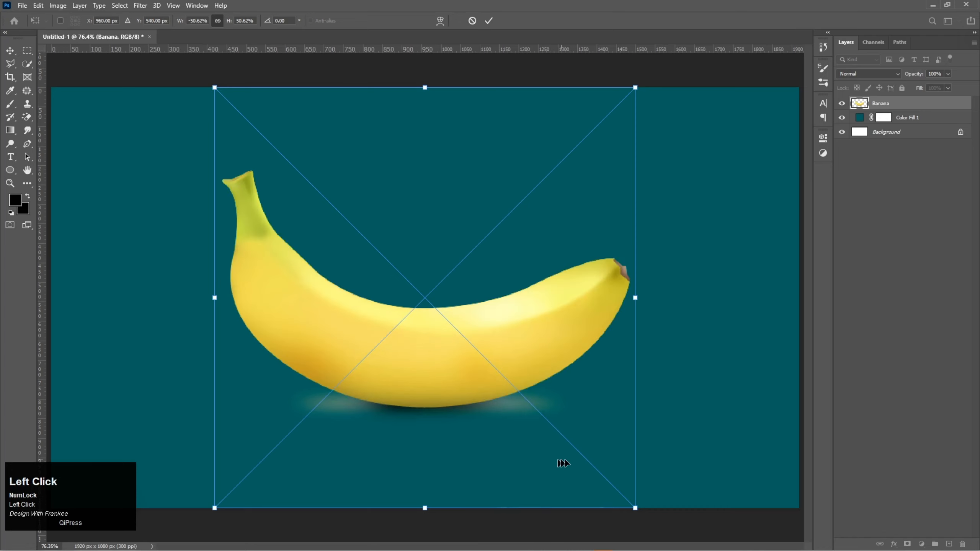
- Place the banana image centred on the canvas at about 50.6% scale and commit the transform
left_click_drag(637, 508, 637, 509)
left_click_drag(470, 346, 469, 345)
key("Return")
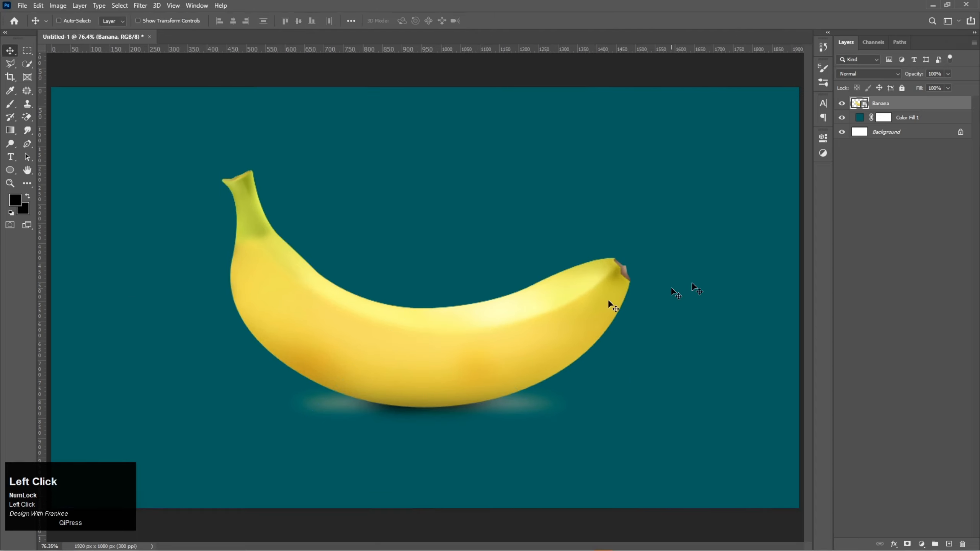
- Add an empty layer directly above Color Fill 1 and ready the Brush tool with white (ffffff) as foreground color
left_click(921, 119)
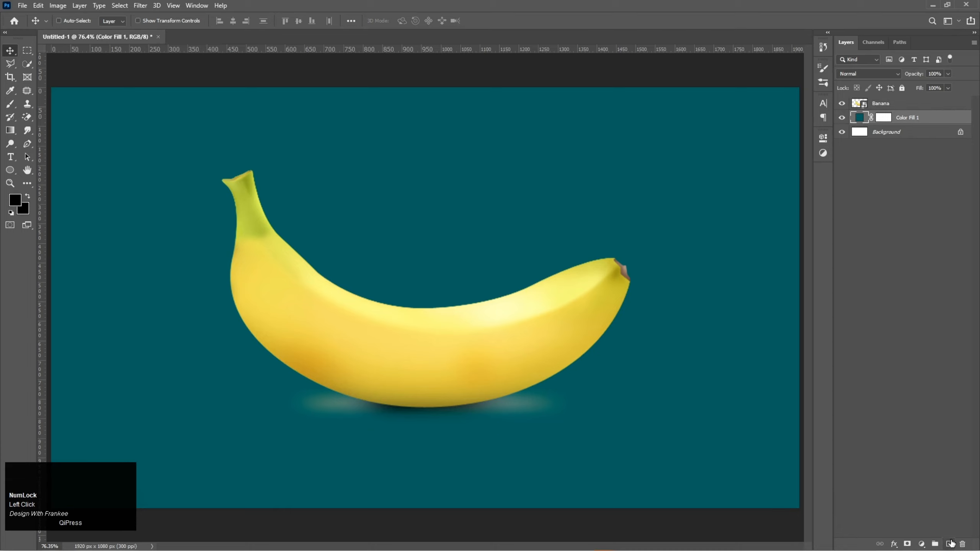
left_click(950, 544)
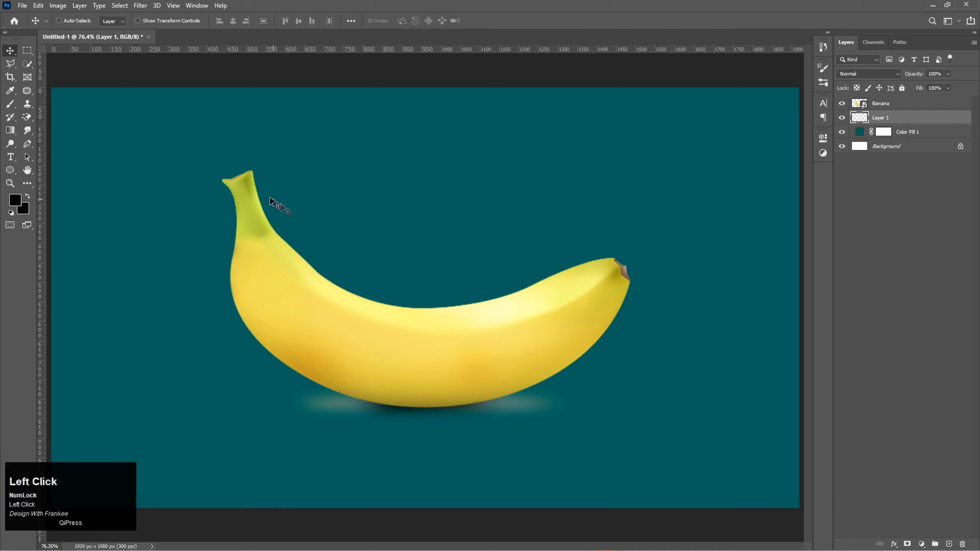
right_click(10, 104)
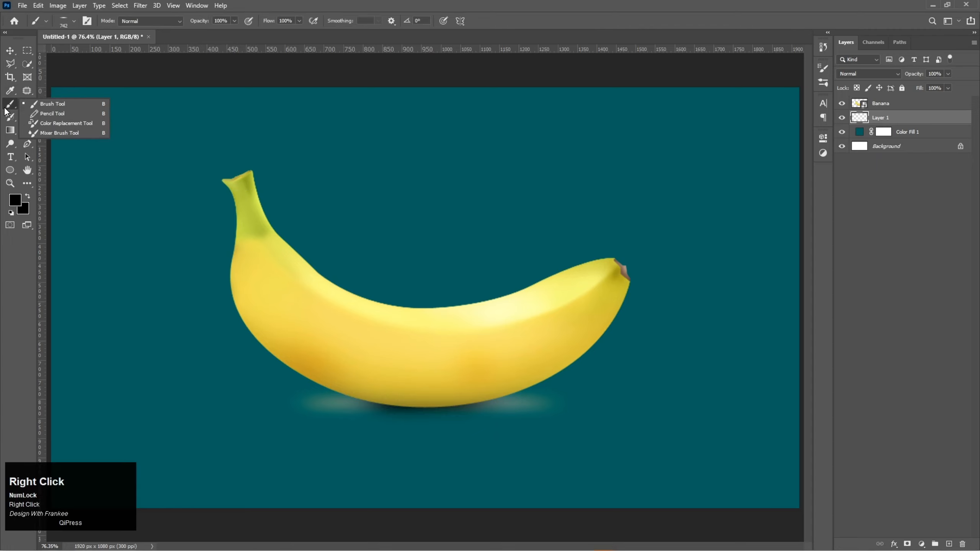
left_click(45, 107)
left_click(15, 199)
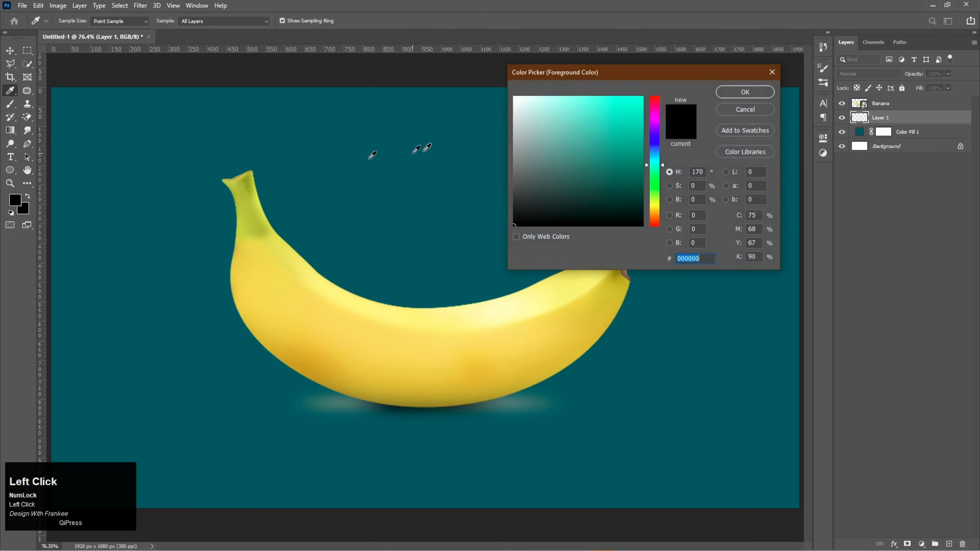
left_click_drag(525, 127, 492, 64)
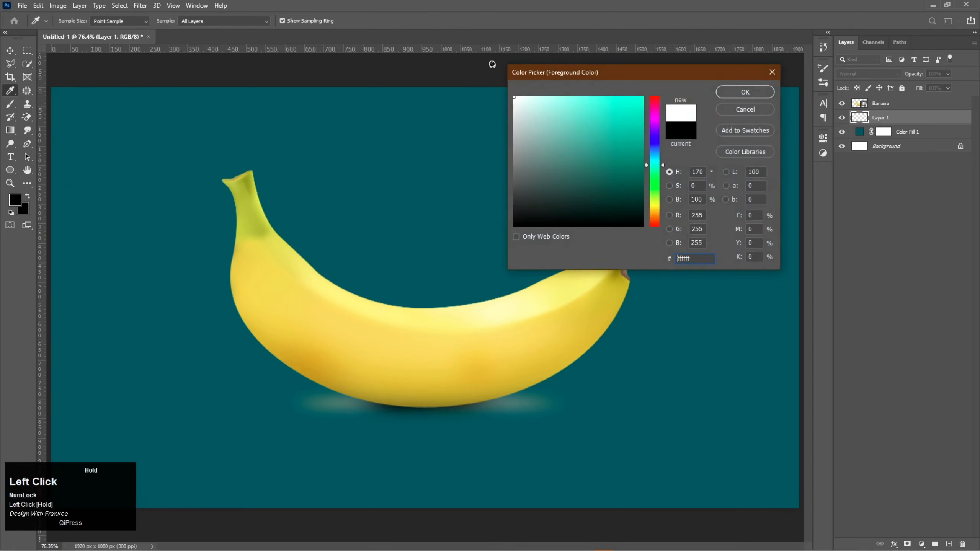
left_click(736, 95)
- Hide the Banana layer and stamp one white spot near the canvas centre with a soft round brush of about 344 px
left_click(842, 103)
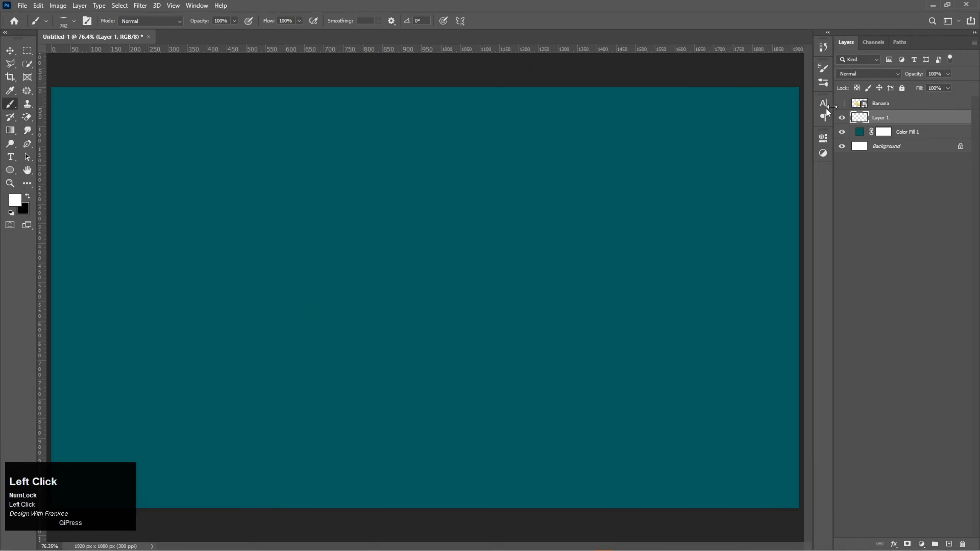
right_click(450, 213)
double_click(501, 300)
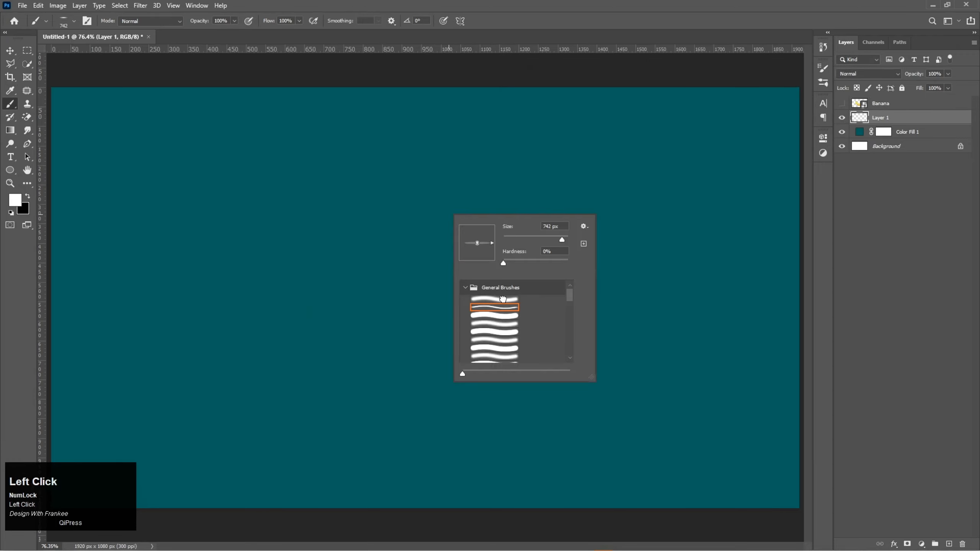
left_click_drag(472, 297, 386, 303)
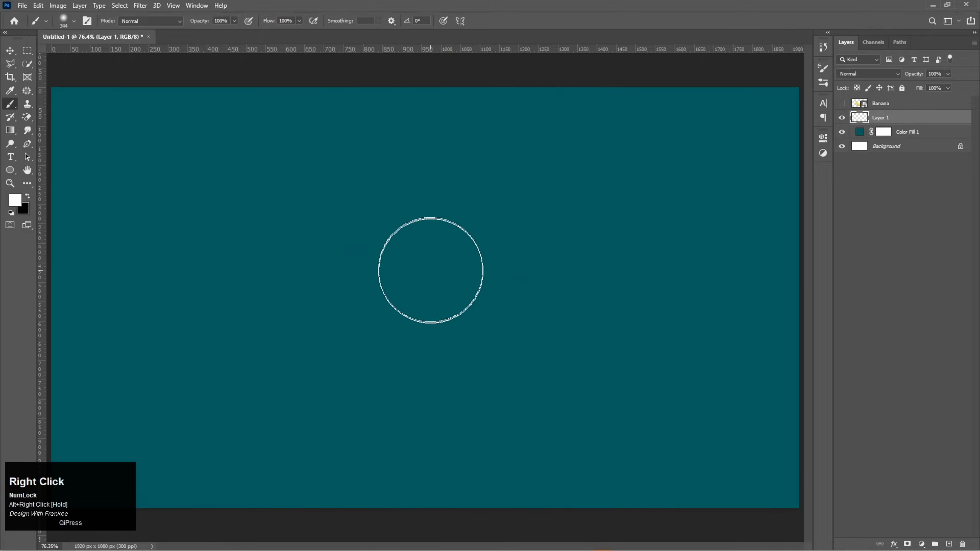
left_click(429, 271)
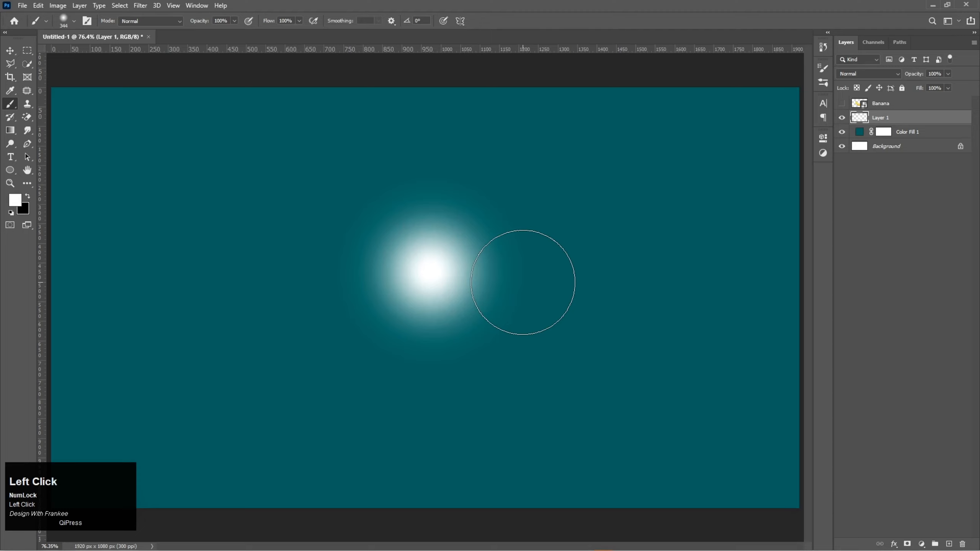
- Scale the white glow spot to about 204% and move it slightly down toward the canvas centre
key("v")
key("ctrl+t")
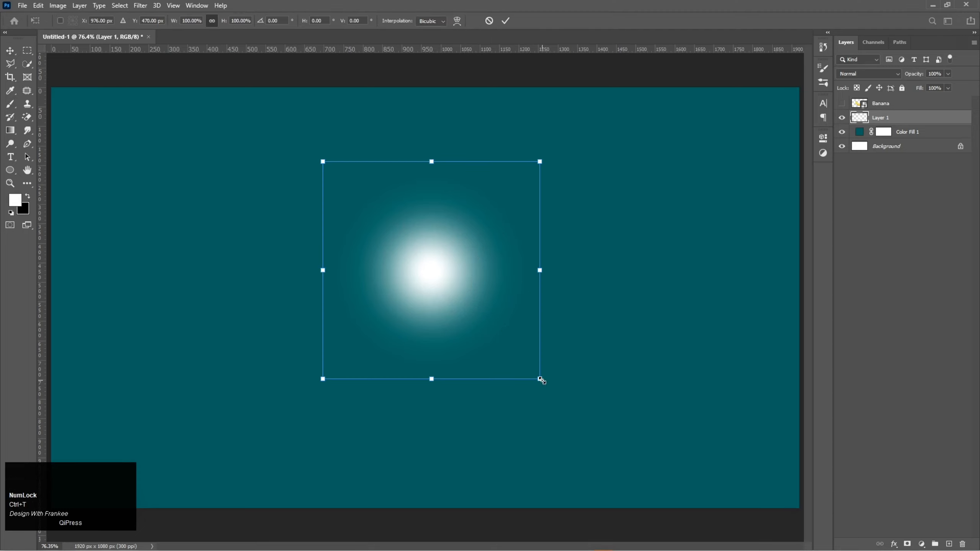
left_click_drag(542, 381, 679, 471)
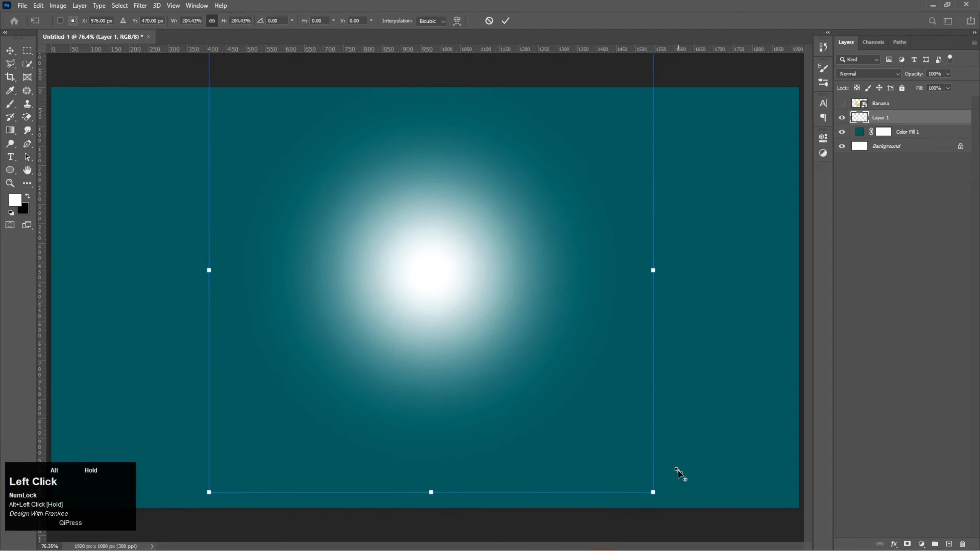
left_click_drag(489, 324, 490, 346)
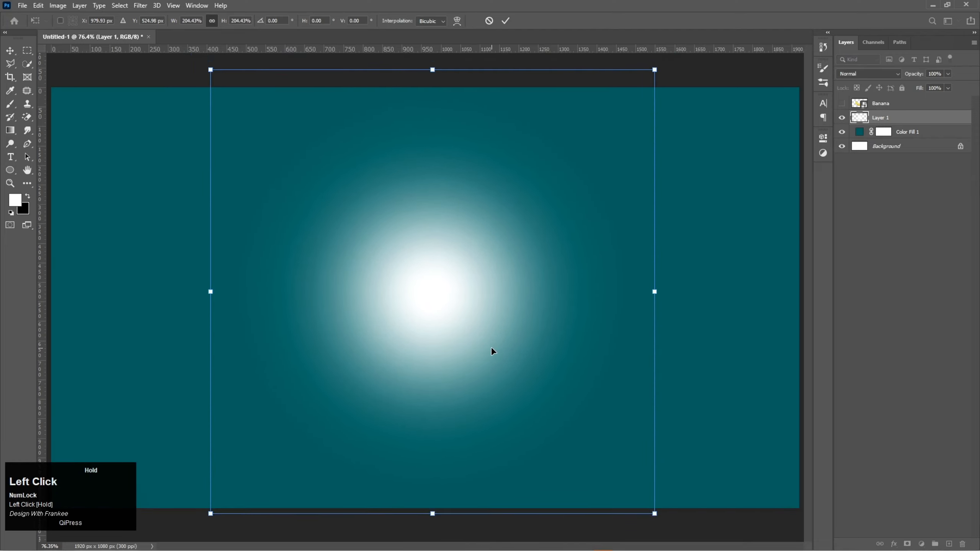
double_click(491, 349)
- Align the glow layer horizontally and vertically to the centre of the whole canvas, then clear the selection
key("ctrl+a")
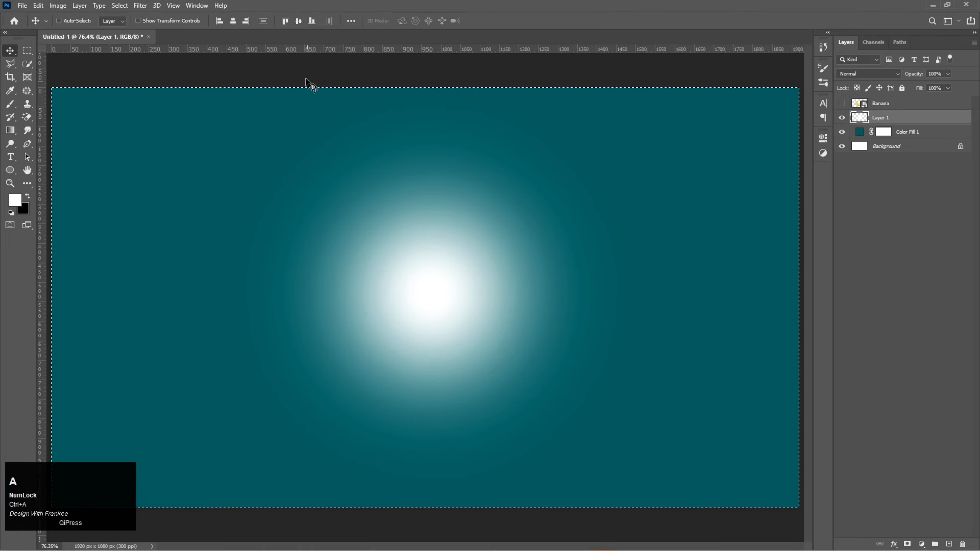
left_click(234, 20)
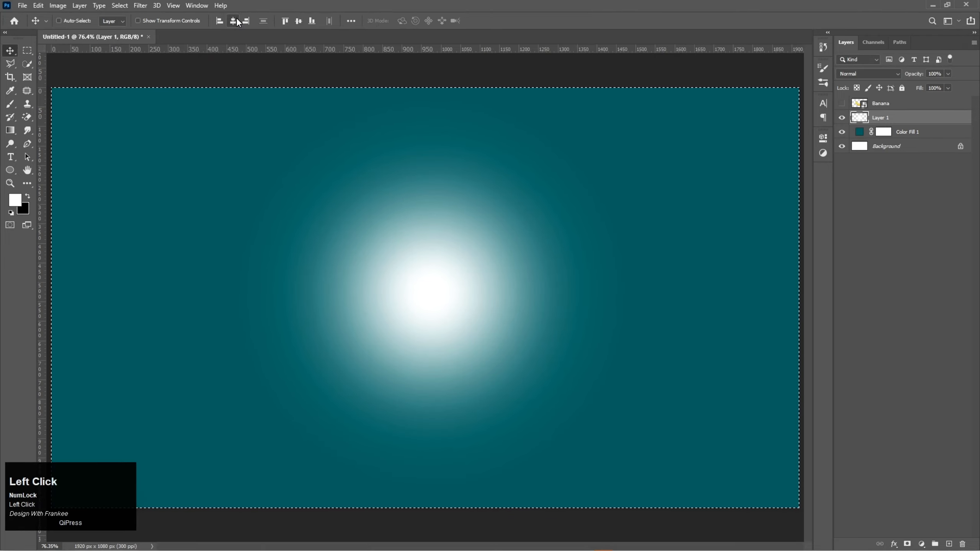
left_click(298, 21)
key("ctrl+d")
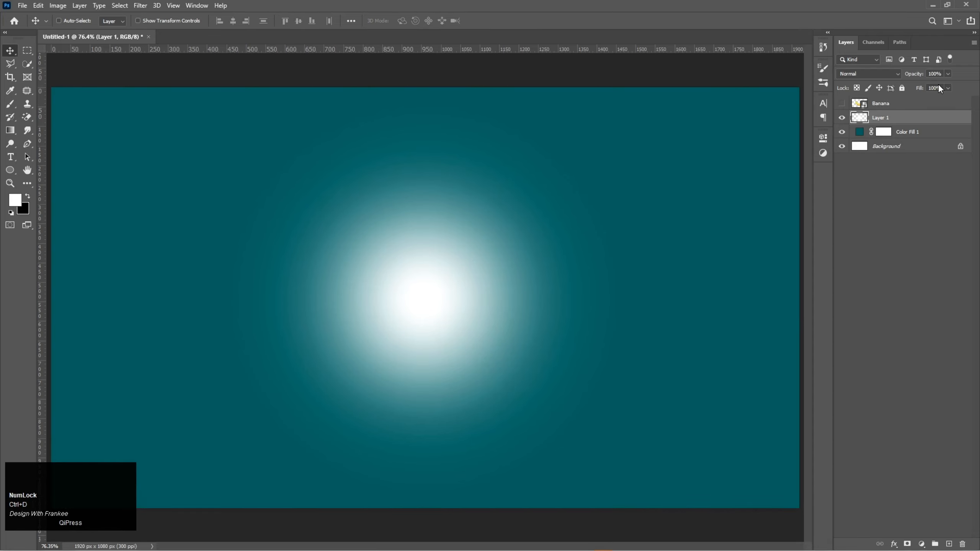
- Set the glow layer's opacity to 30% and make the Banana layer visible and active again
left_click_drag(939, 73, 920, 74)
type("30")
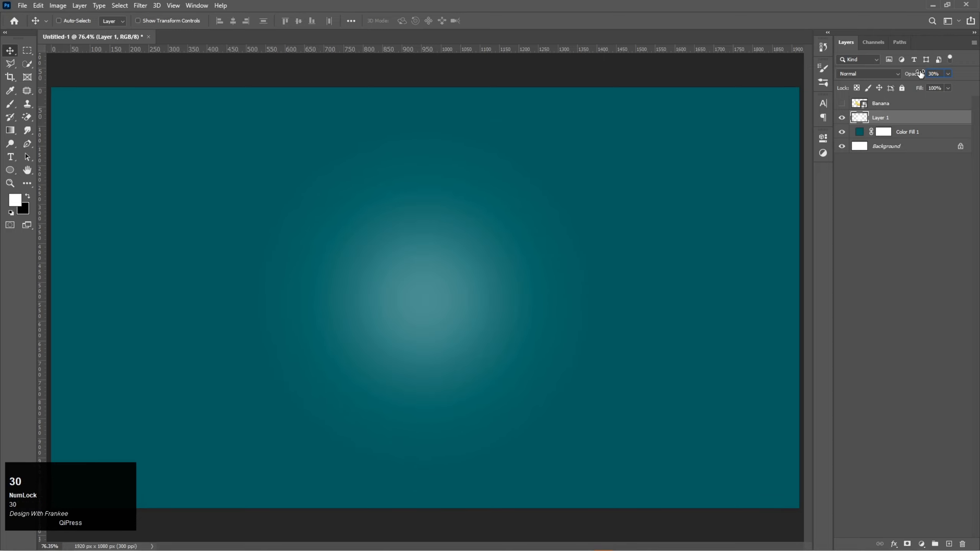
key("Return")
left_click(861, 104)
left_click(842, 107)
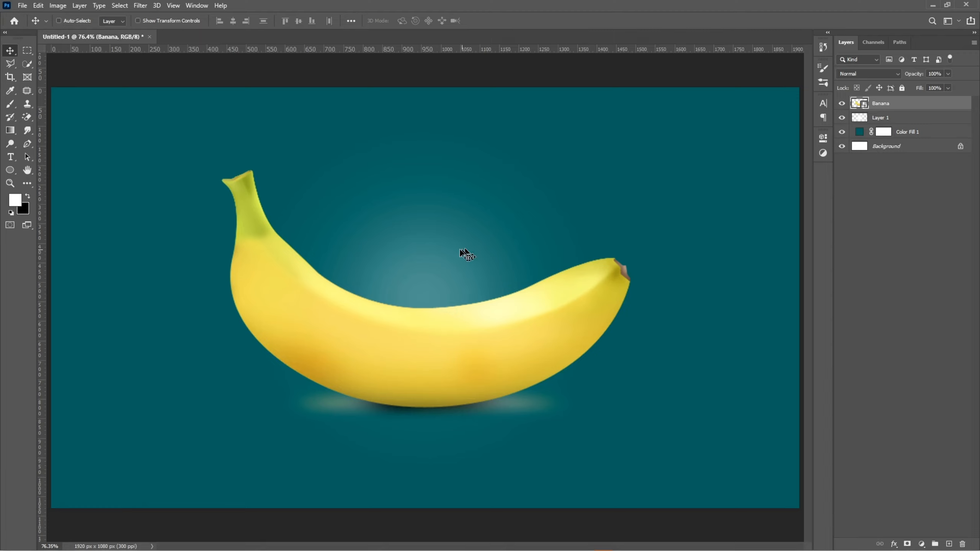
- Add the text "BANANA" above the middle of the banana
key("t")
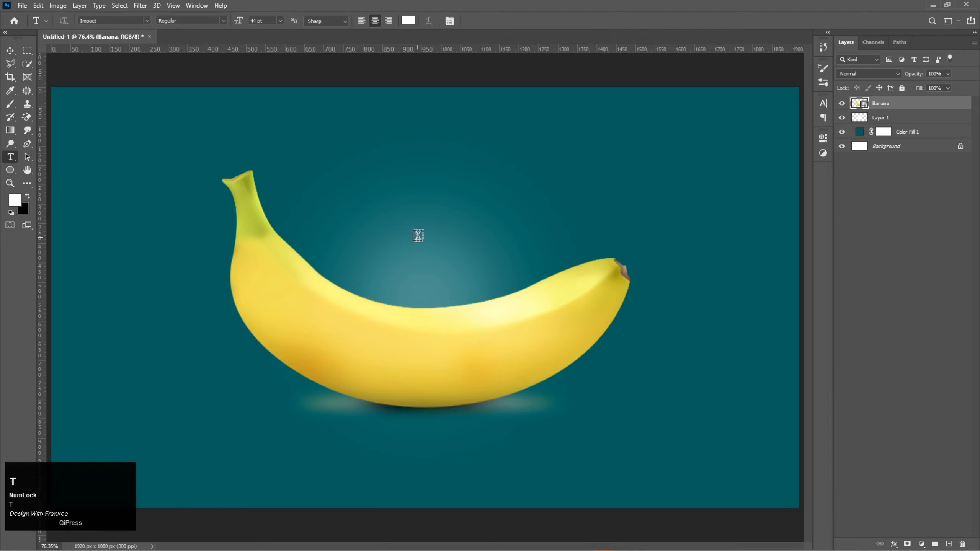
left_click(419, 233)
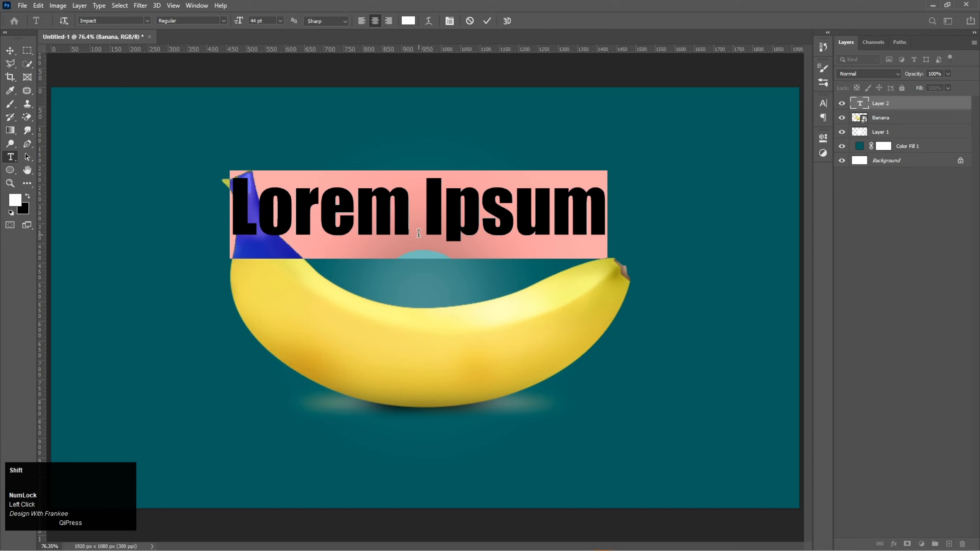
type("BAN")
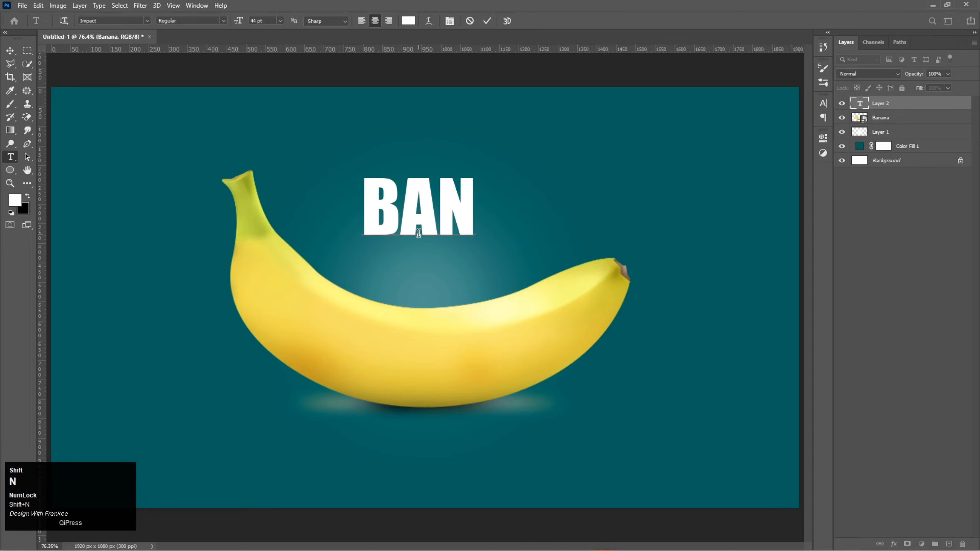
type("ANA")
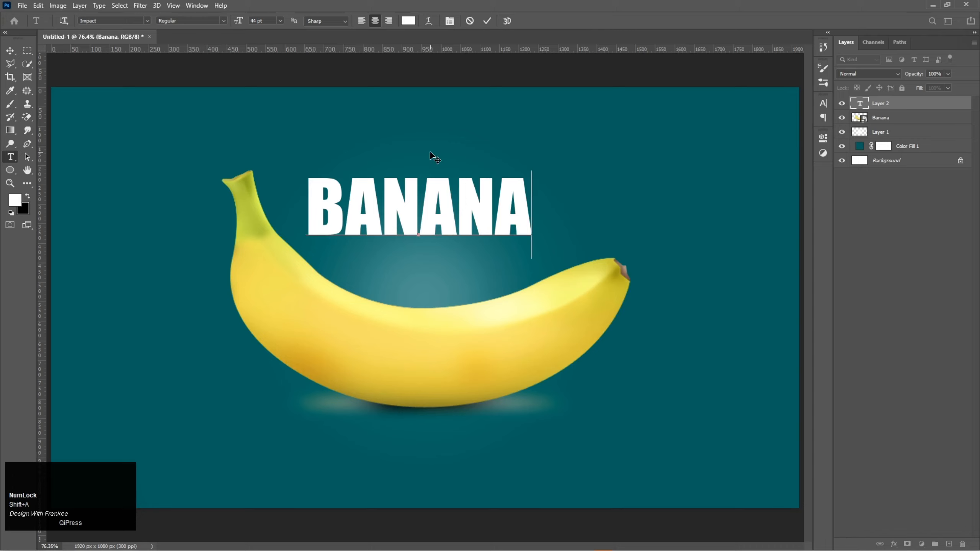
- Color the BANANA text black (000000) and move it onto the middle of the banana's body
key("ctrl+a")
left_click(408, 20)
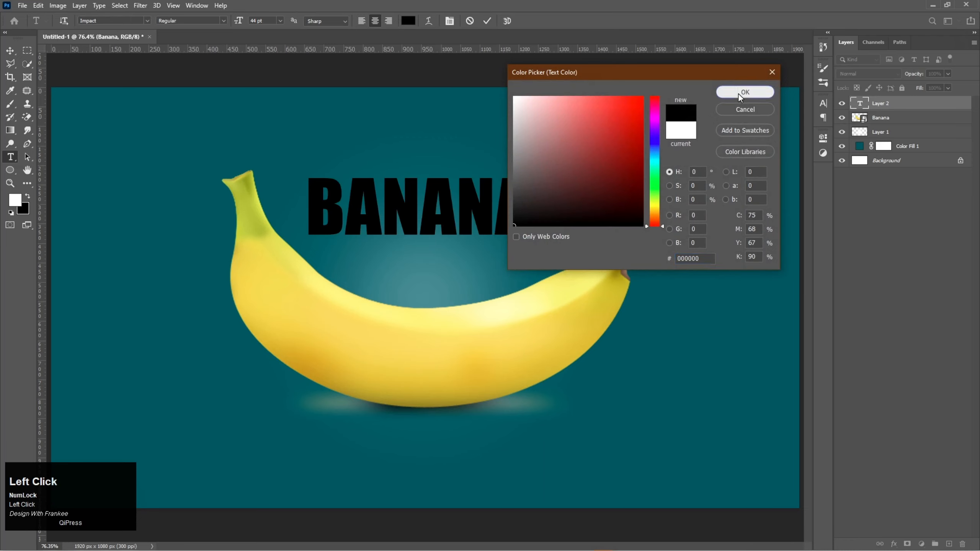
left_click(740, 93)
left_click(486, 20)
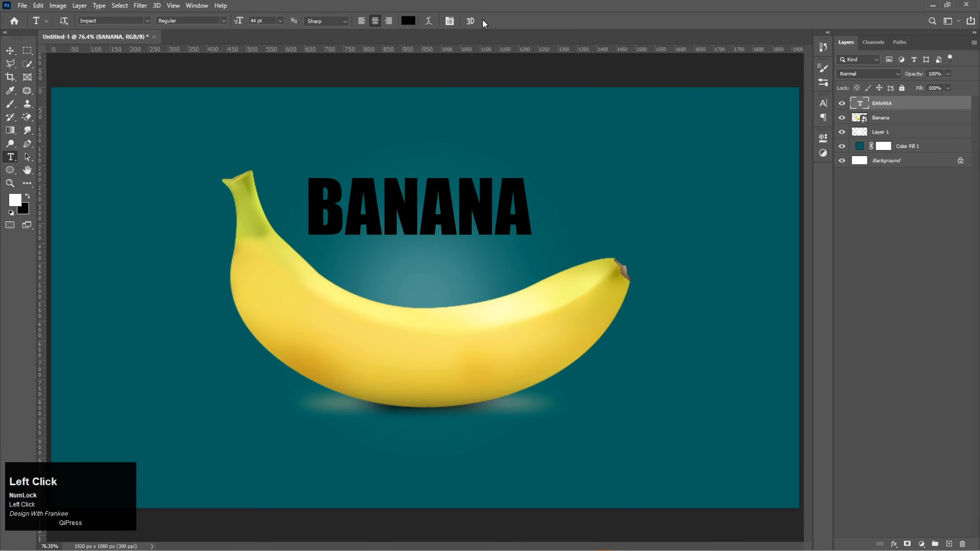
key("v")
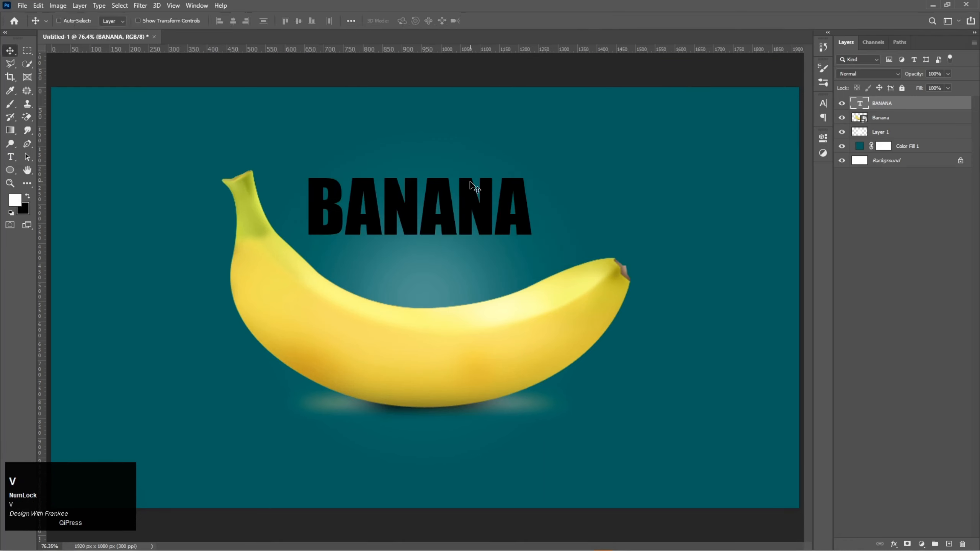
left_click_drag(433, 203, 439, 344)
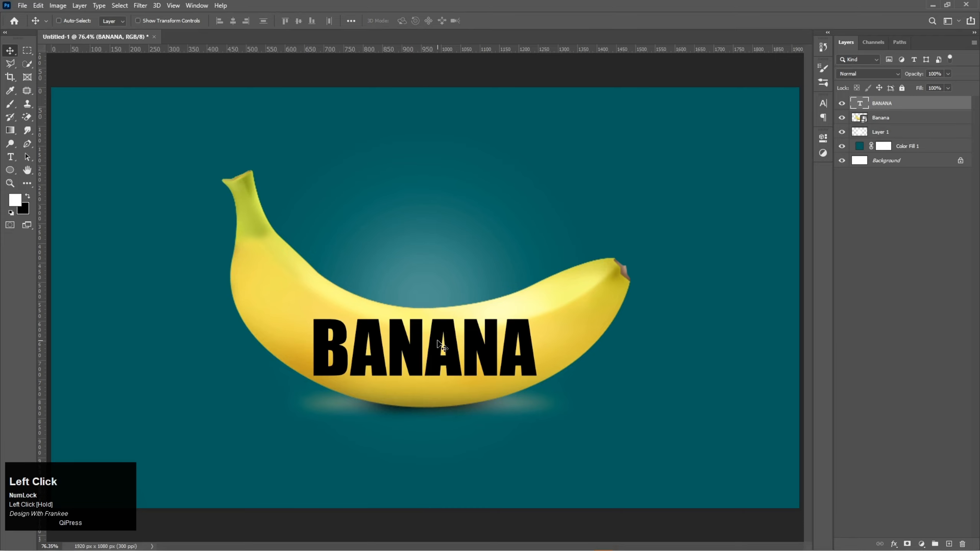
- Rasterize both the Banana image layer and the BANANA text layer
left_click(911, 120)
right_click(909, 120)
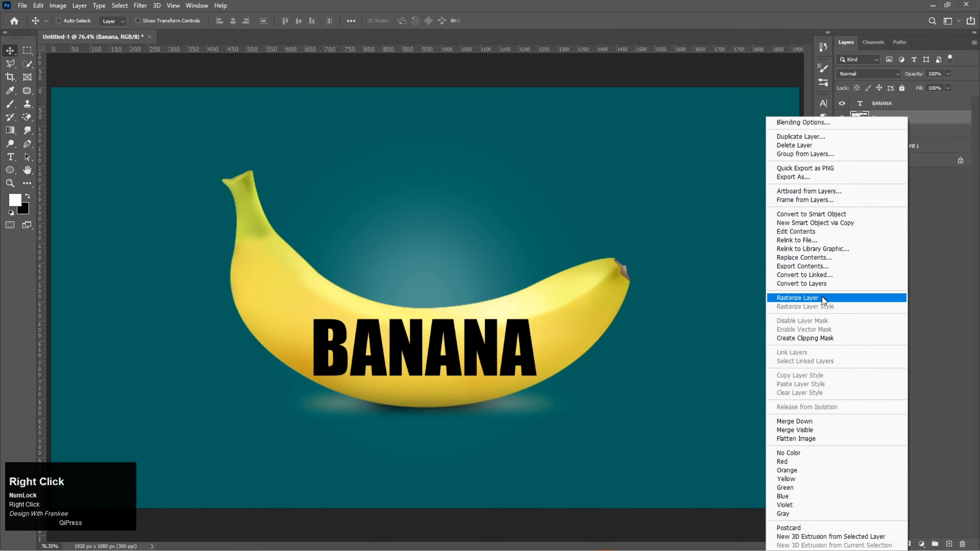
left_click(822, 297)
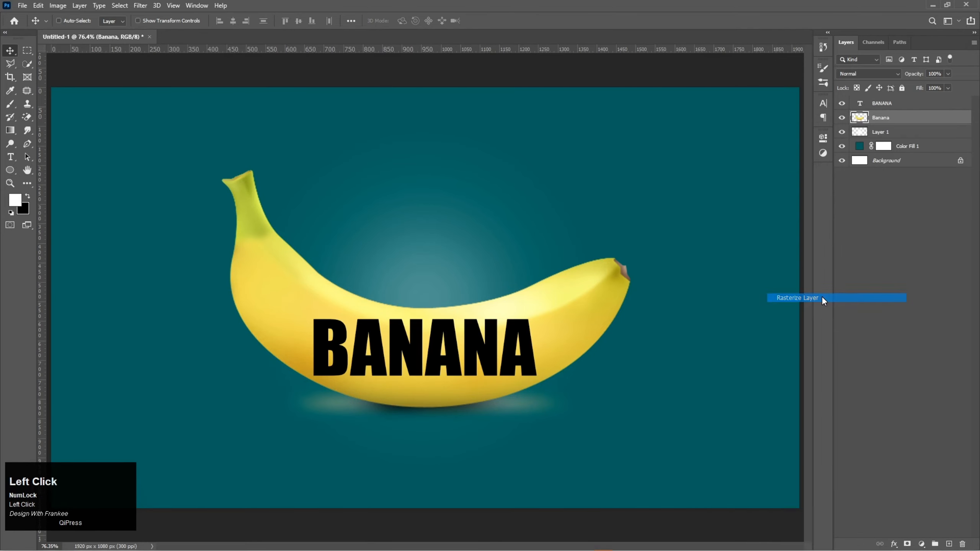
left_click(902, 104)
right_click(901, 102)
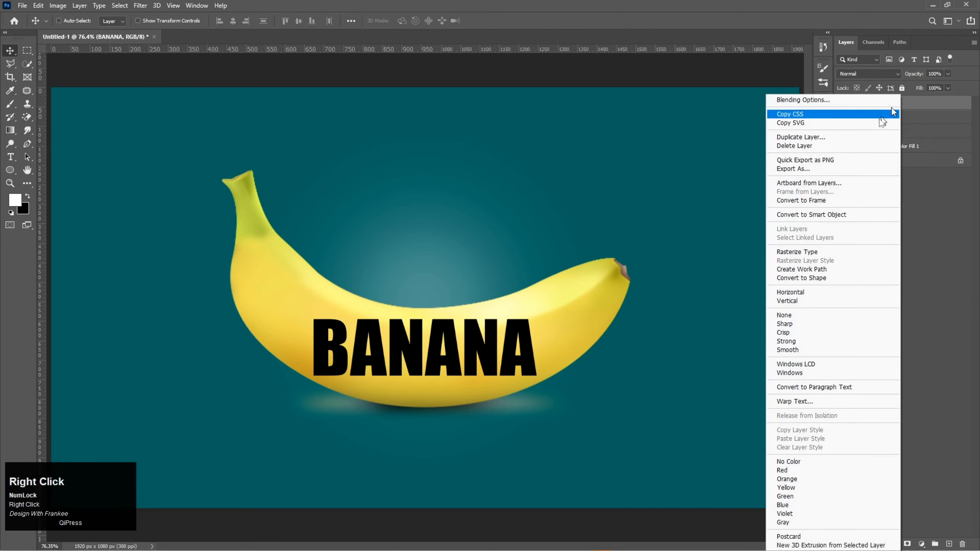
left_click(827, 250)
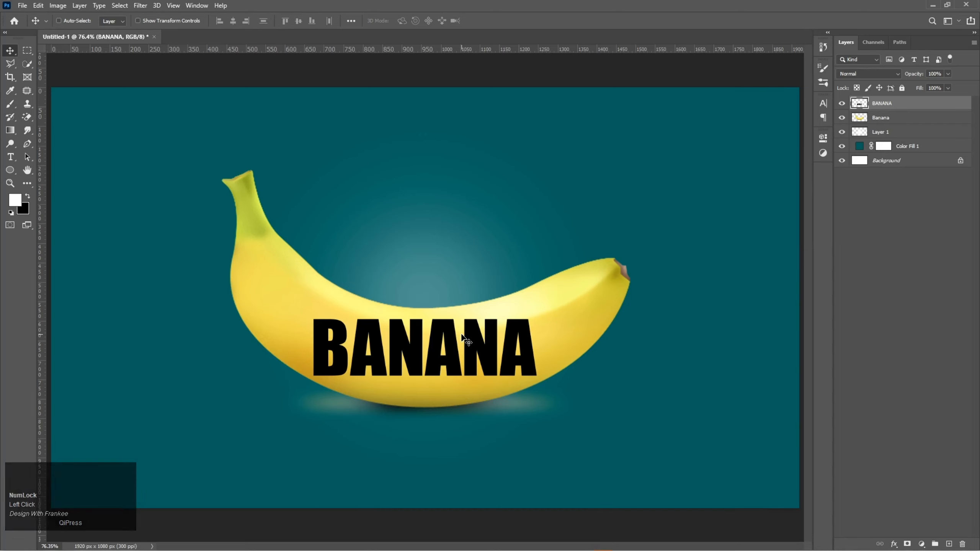
- Start warping the BANANA lettering and pull the top of the B up toward the banana's upper edge
key("ctrl+t")
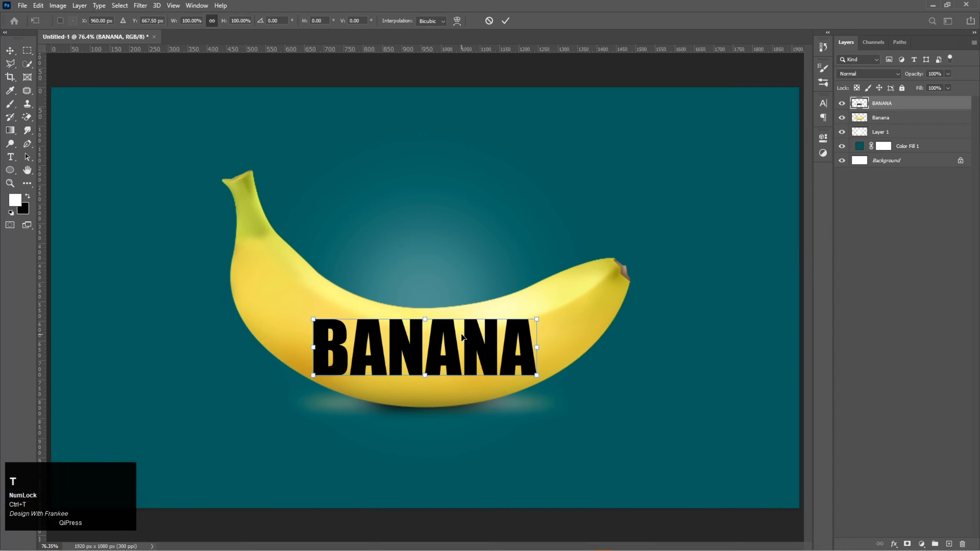
scroll(462, 337, "up", 5)
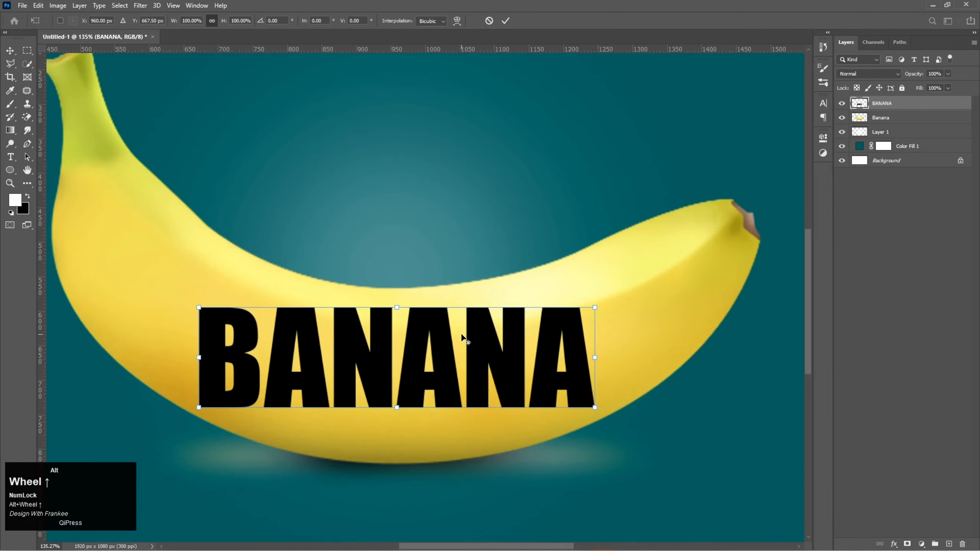
key("space")
left_click_drag(397, 351, 436, 348)
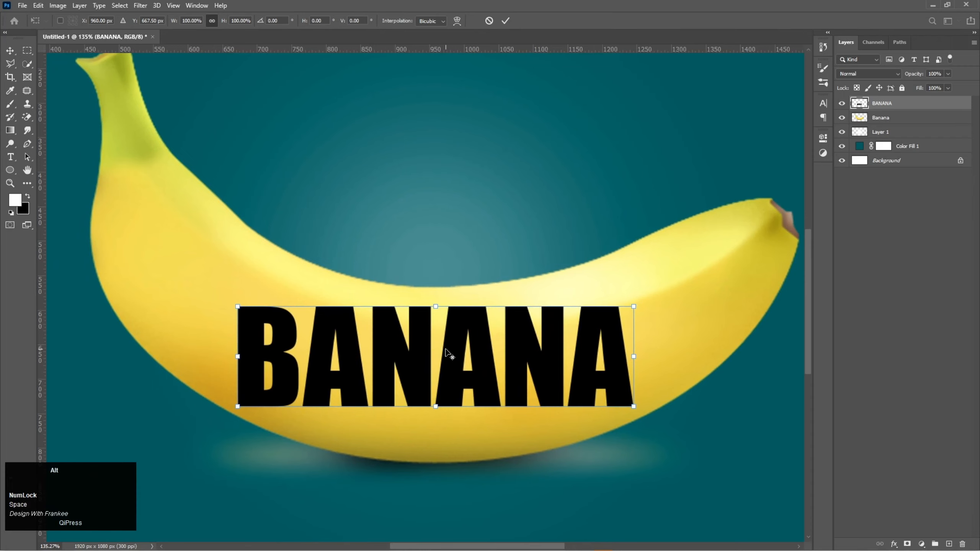
scroll(446, 352, "up", 1)
right_click(448, 352)
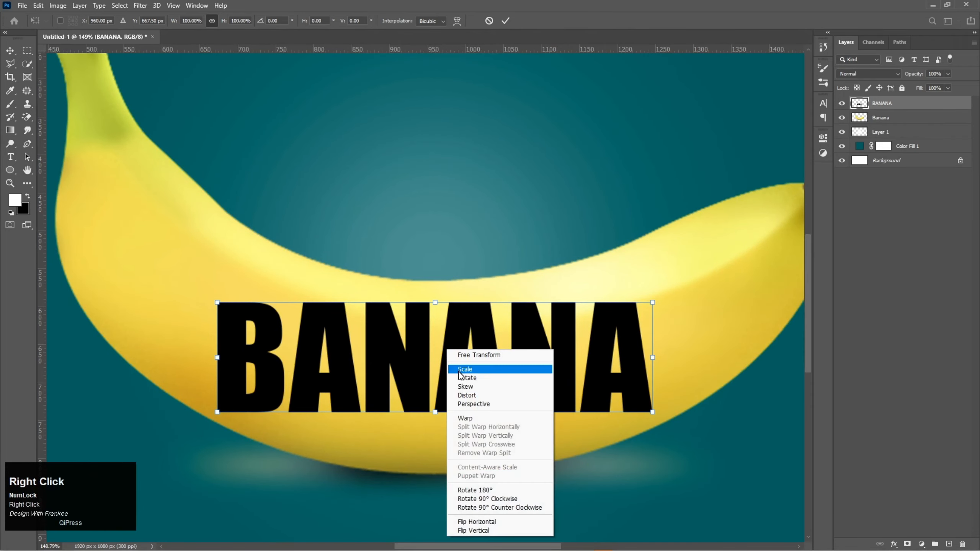
left_click(465, 418)
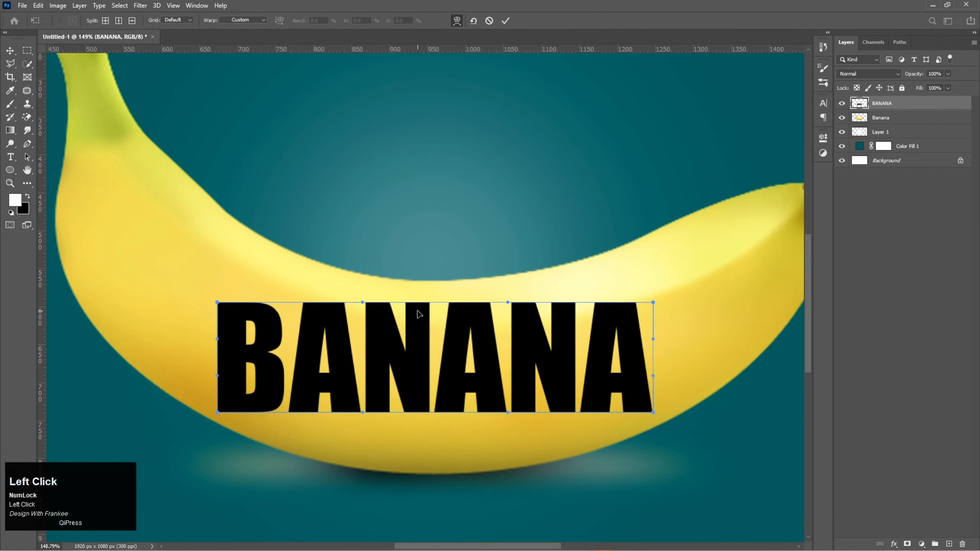
left_click_drag(419, 315, 419, 307)
left_click_drag(229, 317, 251, 250)
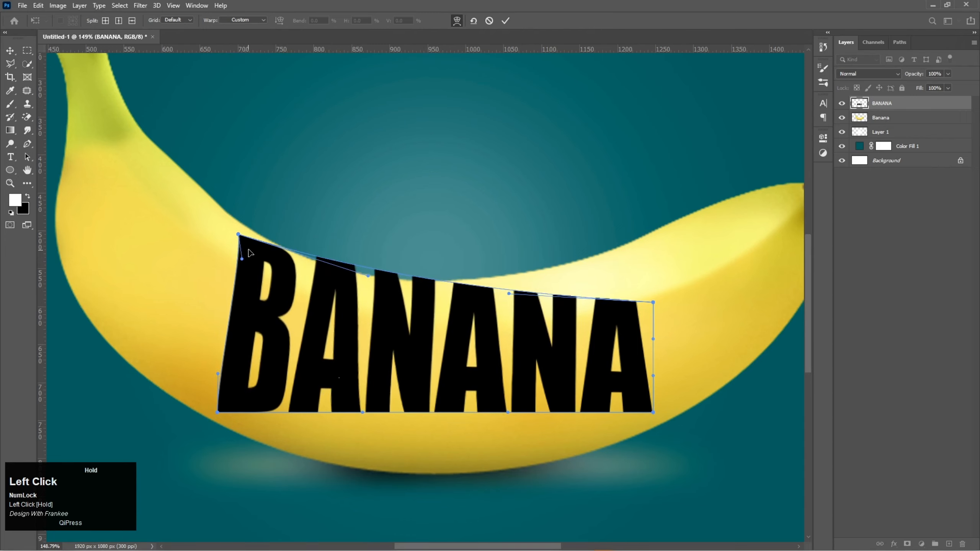
- Raise the top of the final A and curve the lettering's top edge along the banana's upper contour
left_click_drag(425, 306, 419, 327)
left_click_drag(616, 319, 628, 247)
left_click_drag(414, 308, 412, 326)
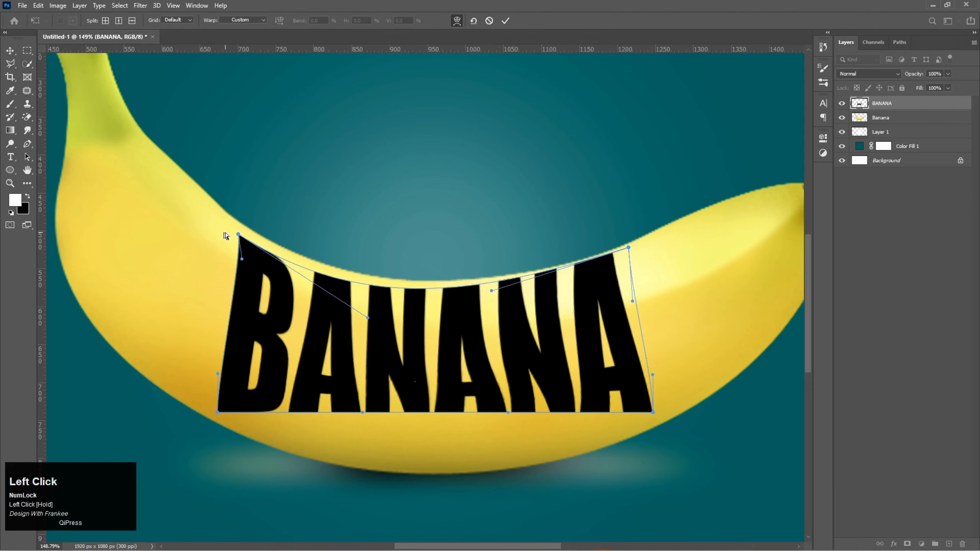
left_click_drag(240, 235, 245, 228)
left_click_drag(388, 303, 390, 286)
- Bend the lettering's bottom edge and lower corners along the banana's underside and apply the warp
left_click_drag(424, 405, 430, 466)
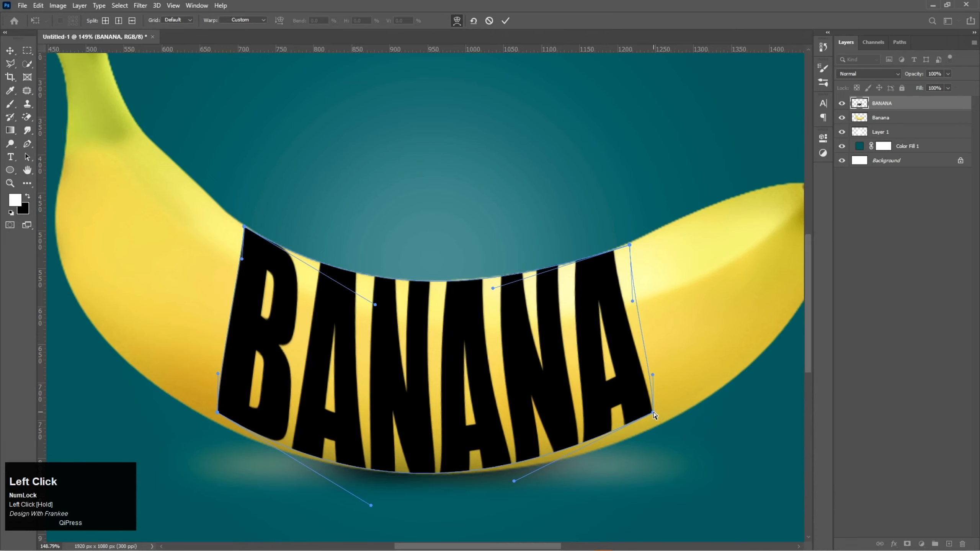
left_click_drag(653, 414, 662, 425)
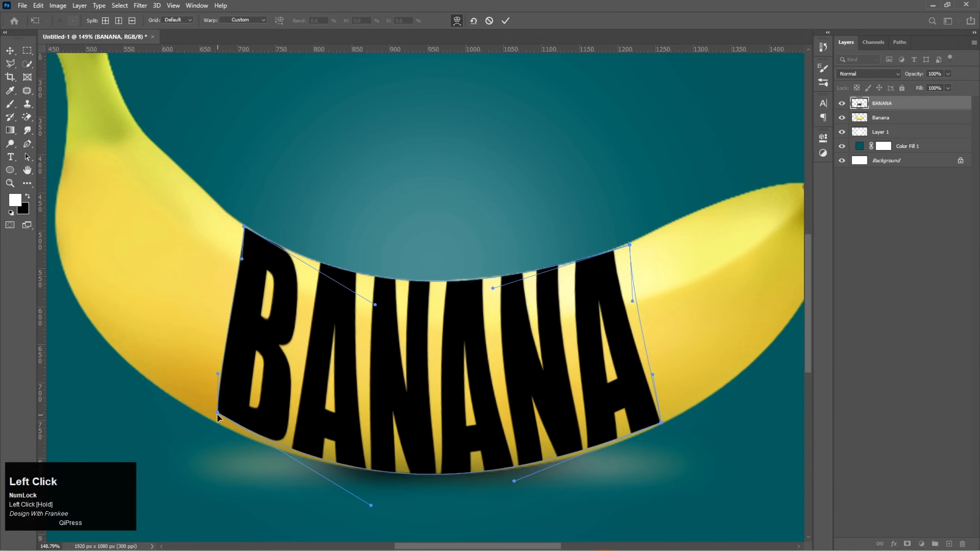
left_click_drag(218, 413, 214, 421)
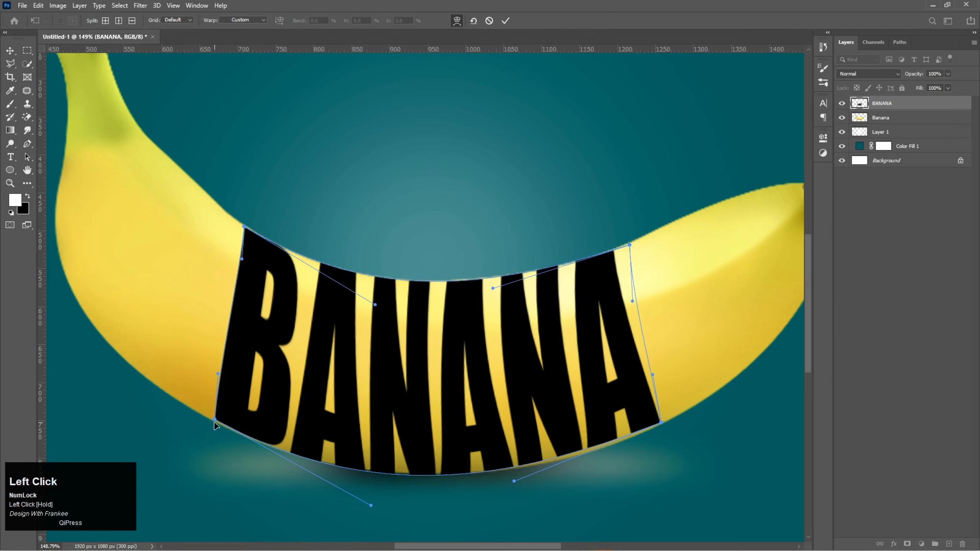
left_click_drag(214, 425, 214, 421)
left_click_drag(424, 462, 426, 459)
left_click_drag(572, 449, 573, 452)
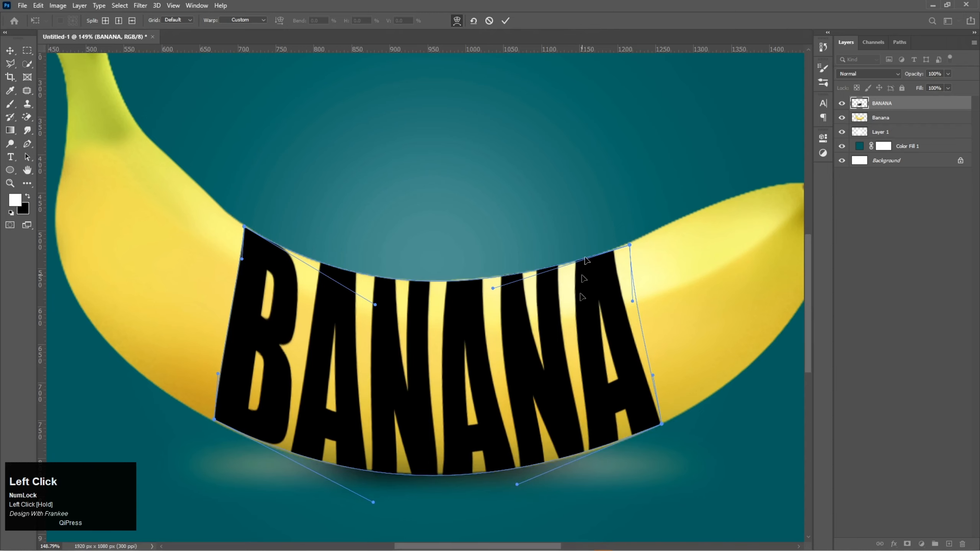
left_click(508, 22)
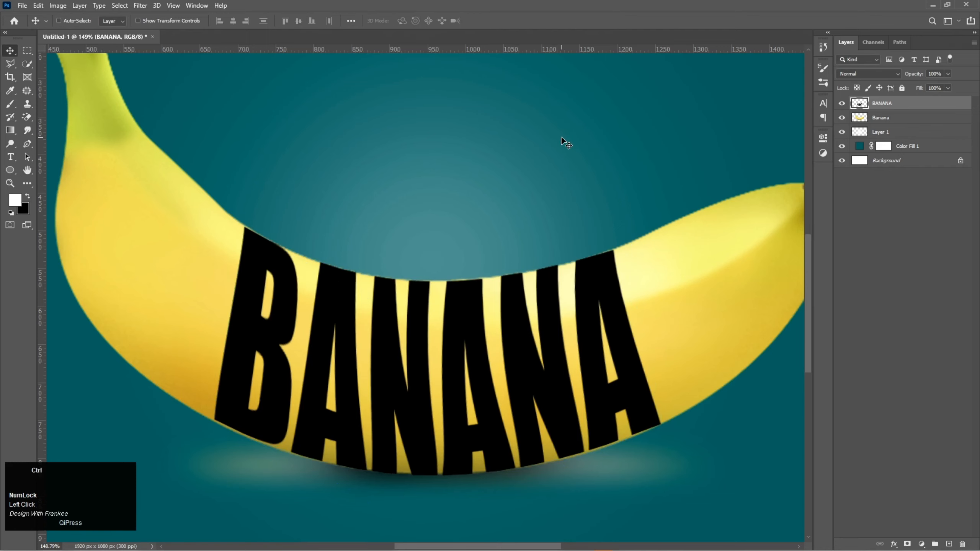
key("ctrl+0")
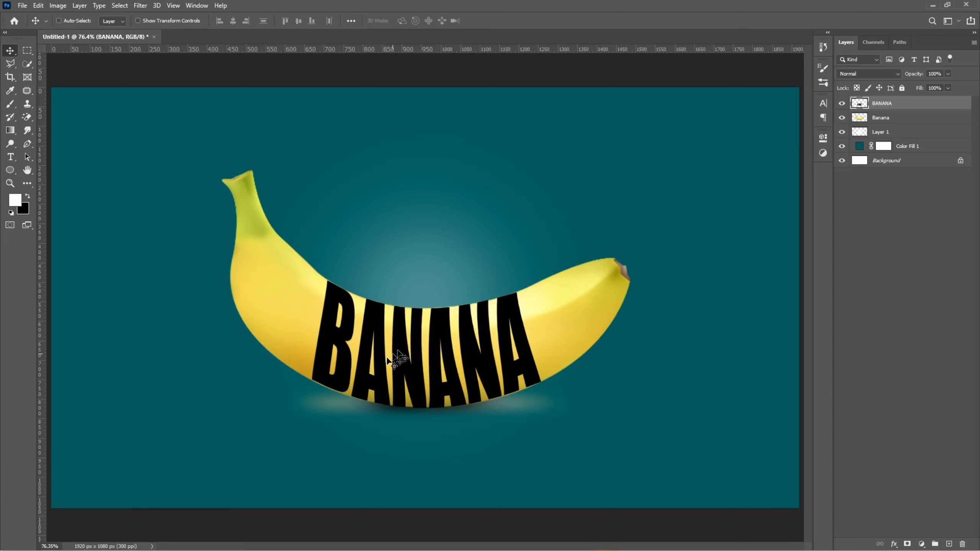
- Warp the lettering again to nudge the bottom of the B onto the banana's lower edge, and apply it
key("ctrl+t")
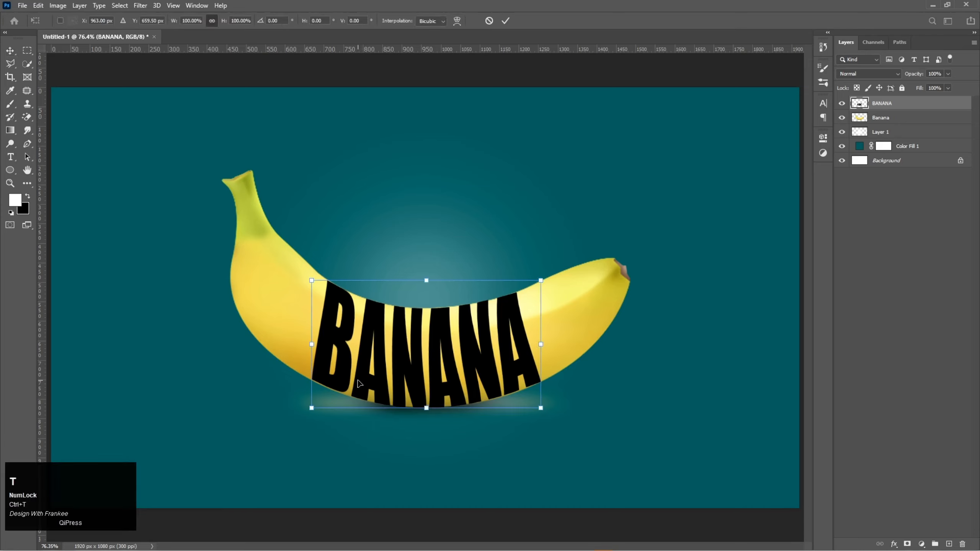
right_click(342, 373)
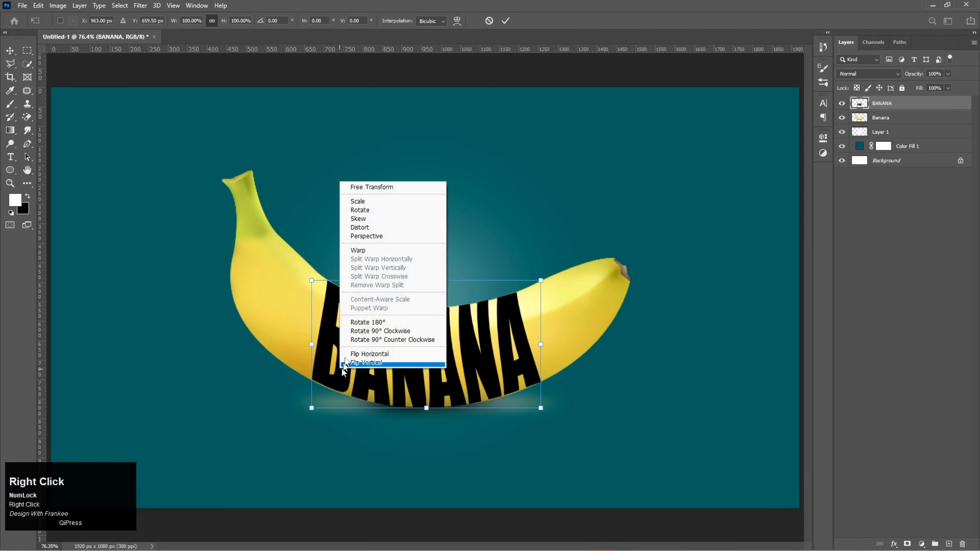
left_click(358, 252)
scroll(339, 392, "up", 5)
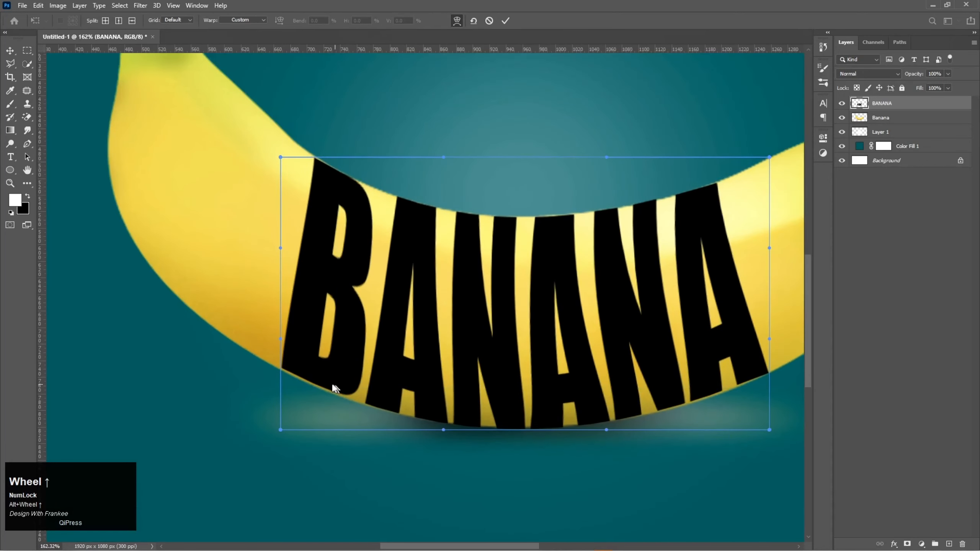
left_click_drag(322, 381, 318, 376)
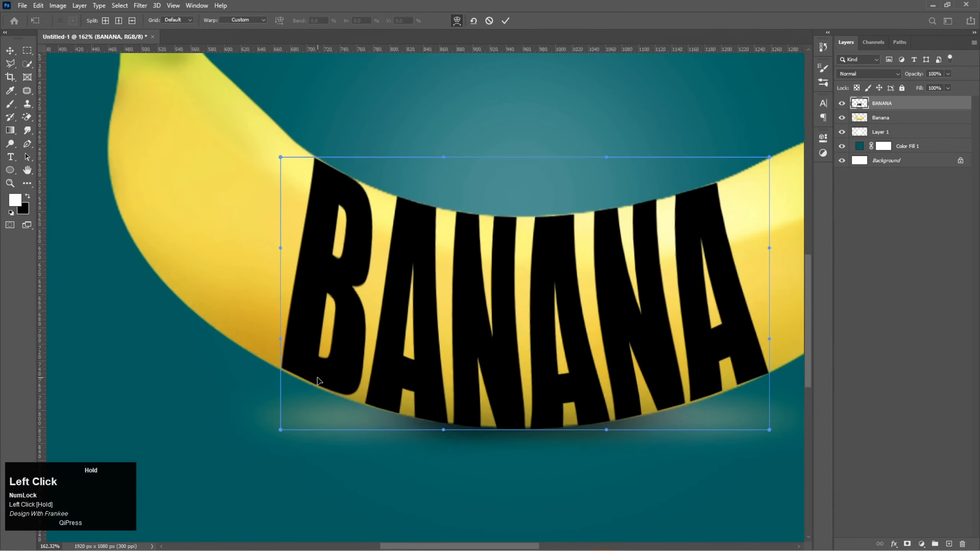
left_click_drag(318, 371, 319, 373)
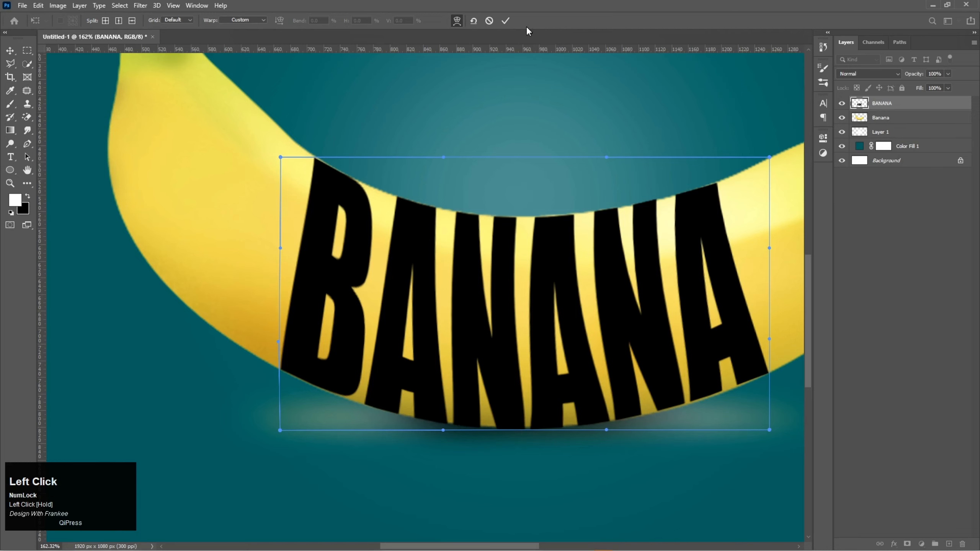
left_click(505, 20)
key("ctrl+0")
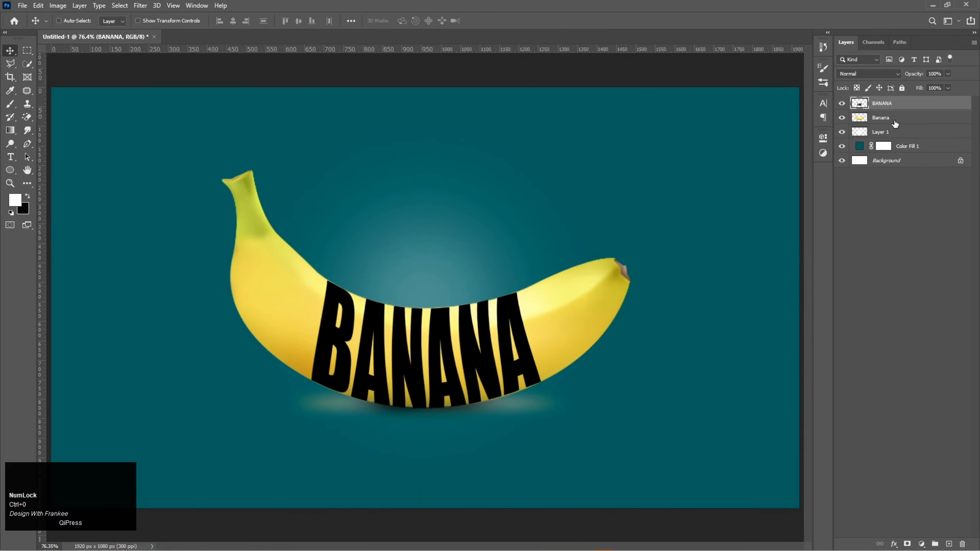
- Duplicate the Banana layer, place the copy above the BANANA lettering, and clip it to the lettering
left_click_drag(903, 118, 954, 546)
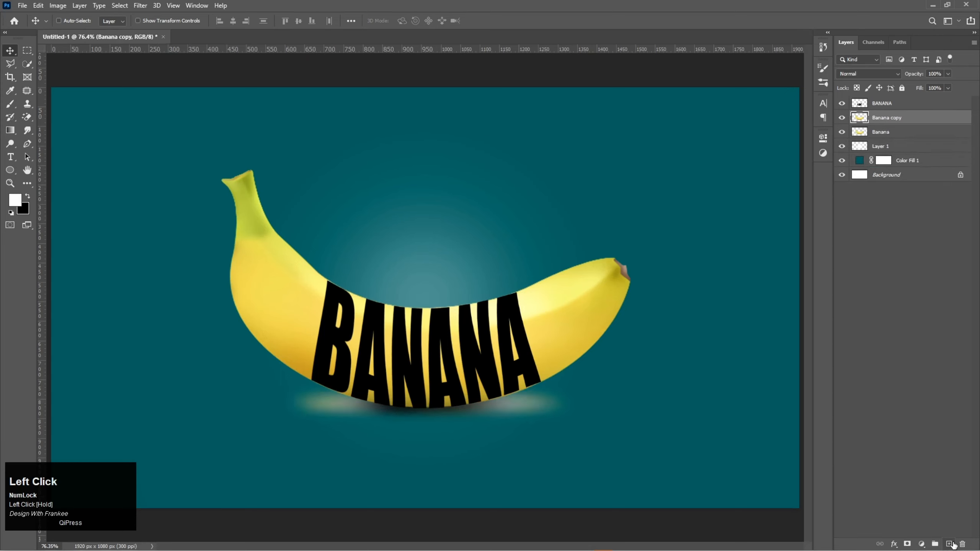
left_click_drag(894, 117, 895, 103)
right_click(895, 107)
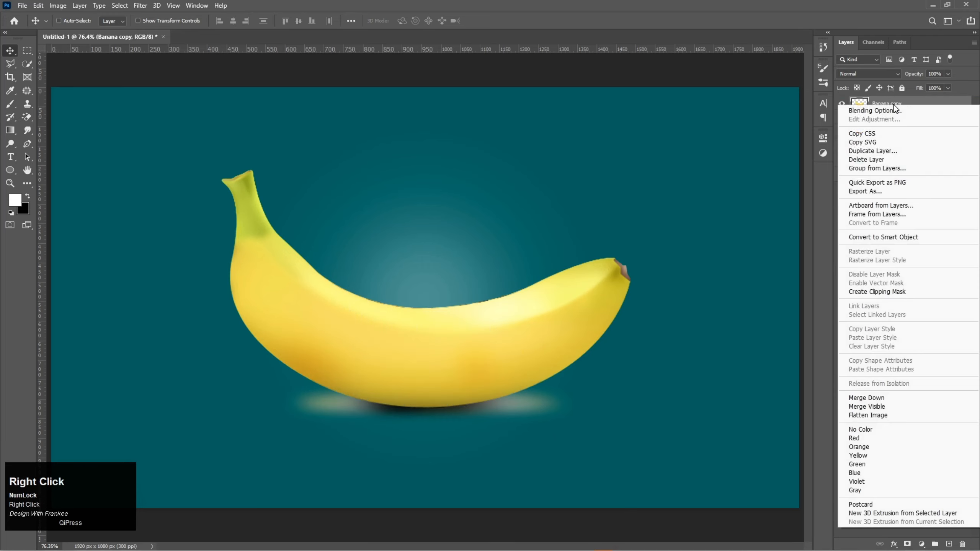
left_click(878, 292)
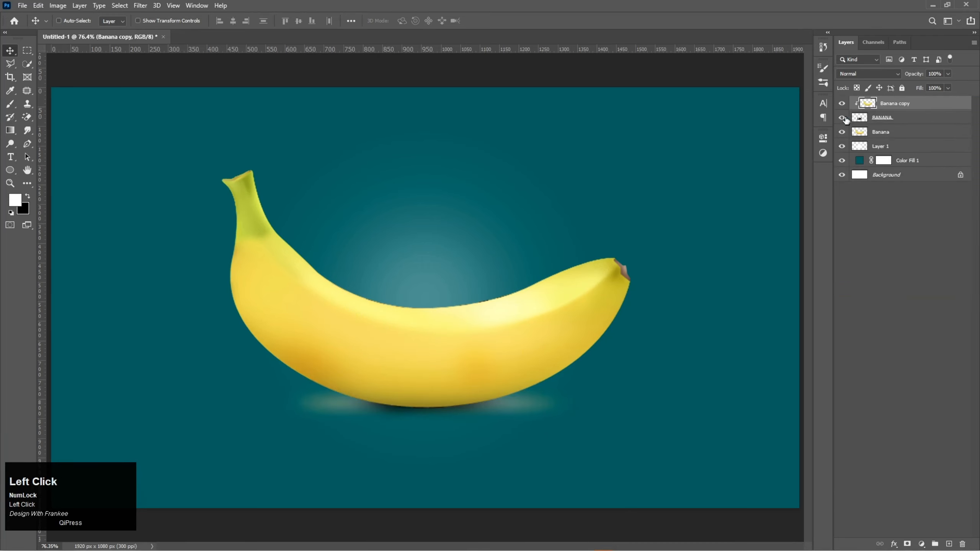
left_click(841, 132)
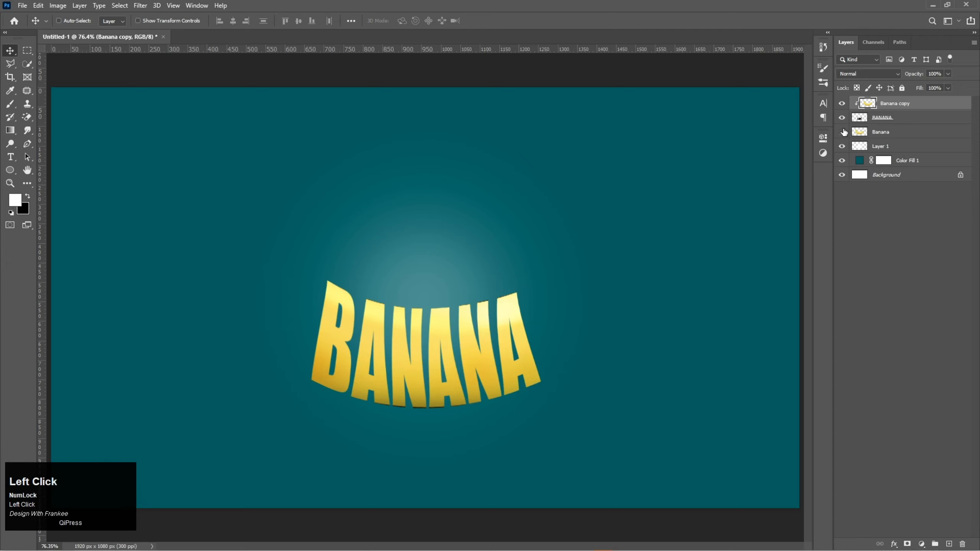
left_click(842, 132)
- Load the BANANA lettering's pixels as a selection and turn it into a layer mask on the original Banana layer
left_click(891, 138)
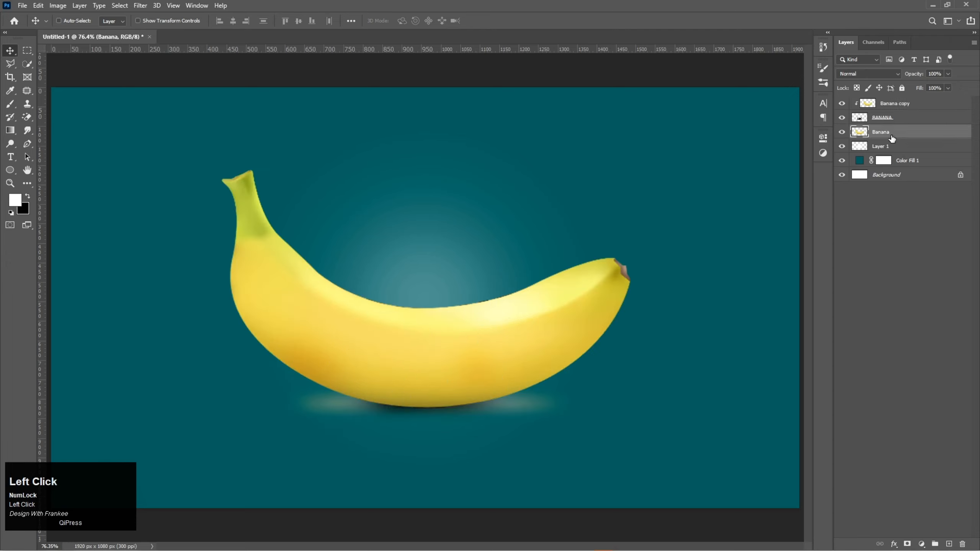
left_click(862, 119)
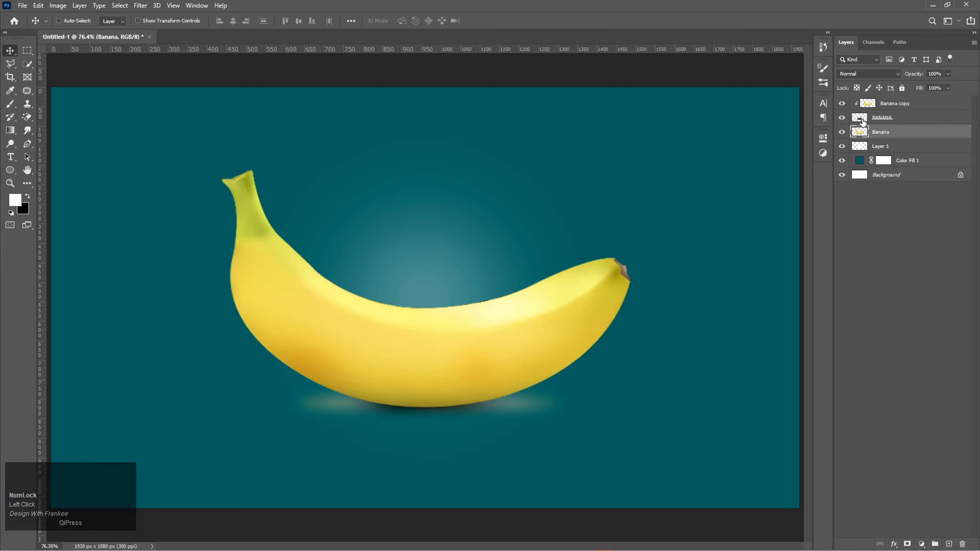
right_click(859, 119)
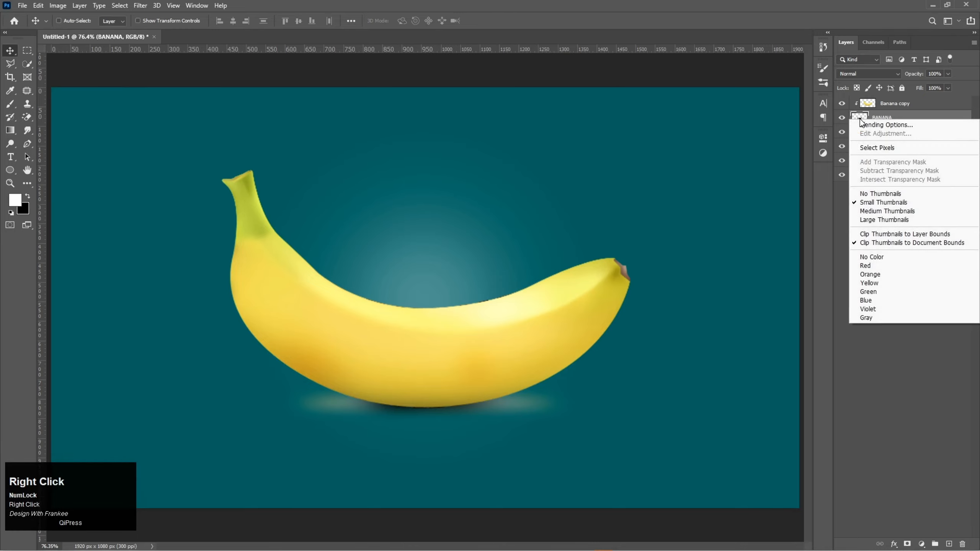
left_click(878, 147)
left_click(881, 137)
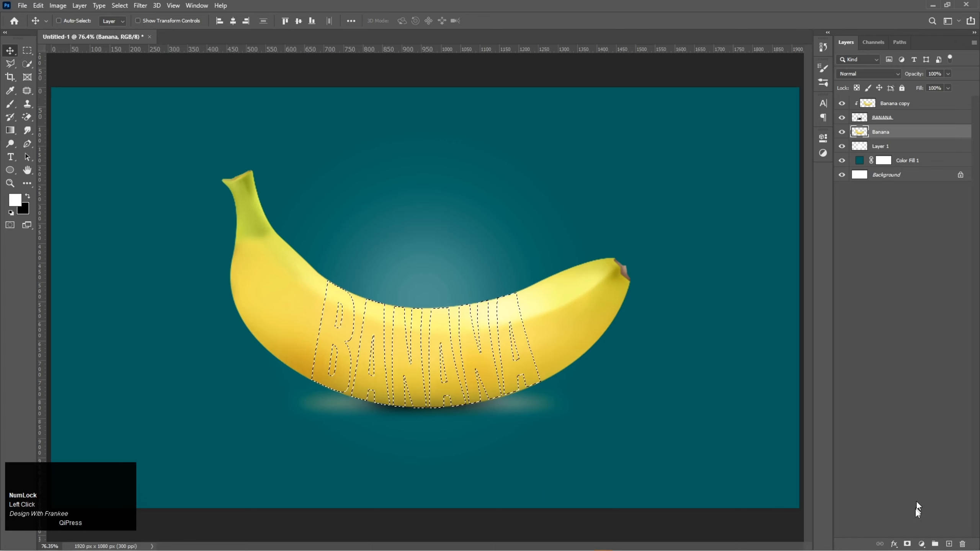
left_click(908, 544)
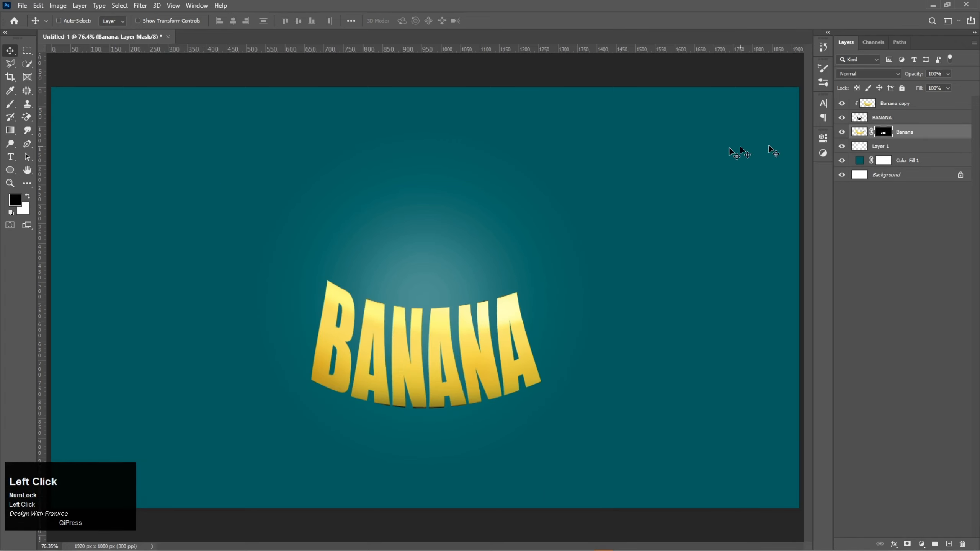
- Set up a hard round brush of 169 px for painting on the Banana layer's mask
left_click(11, 107)
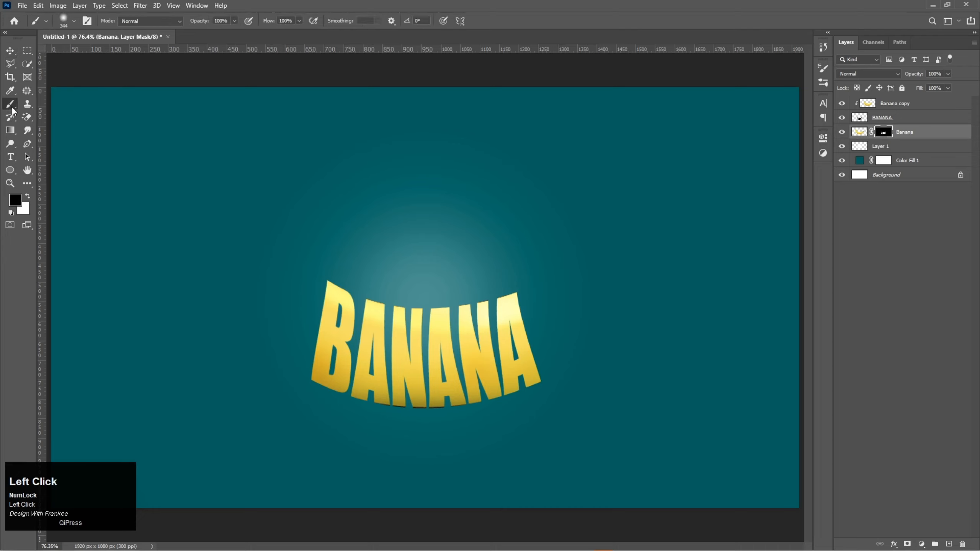
right_click(12, 110)
left_click(35, 106)
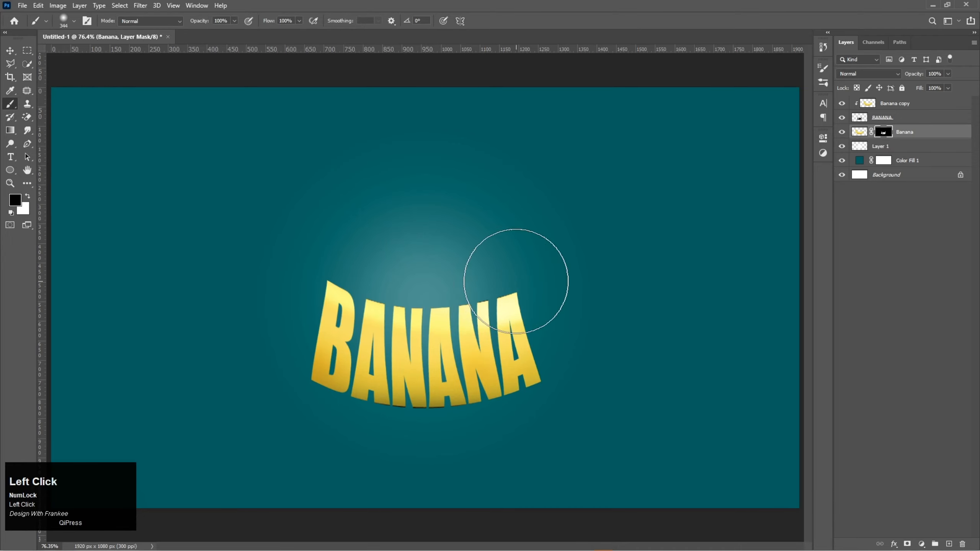
right_click(516, 281)
left_click(581, 386)
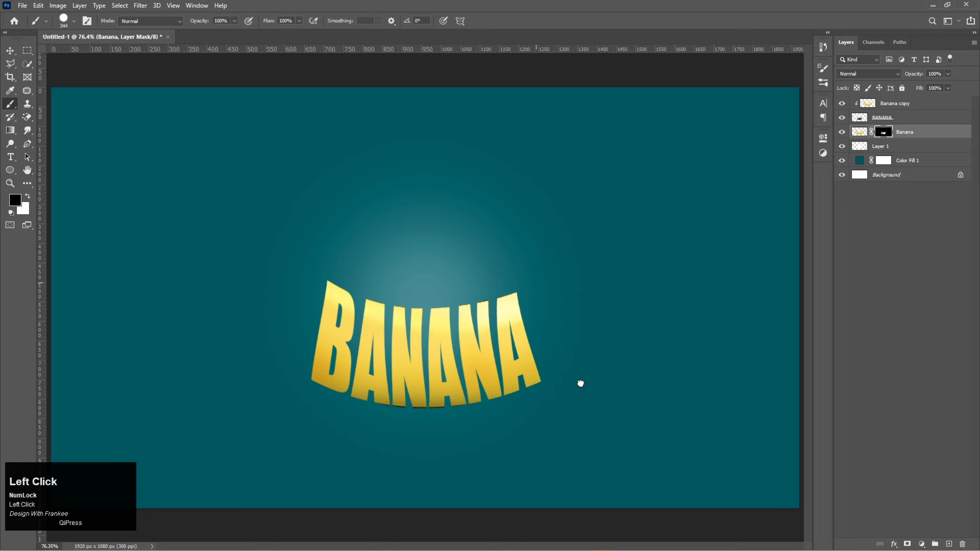
right_click(599, 306, "alt")
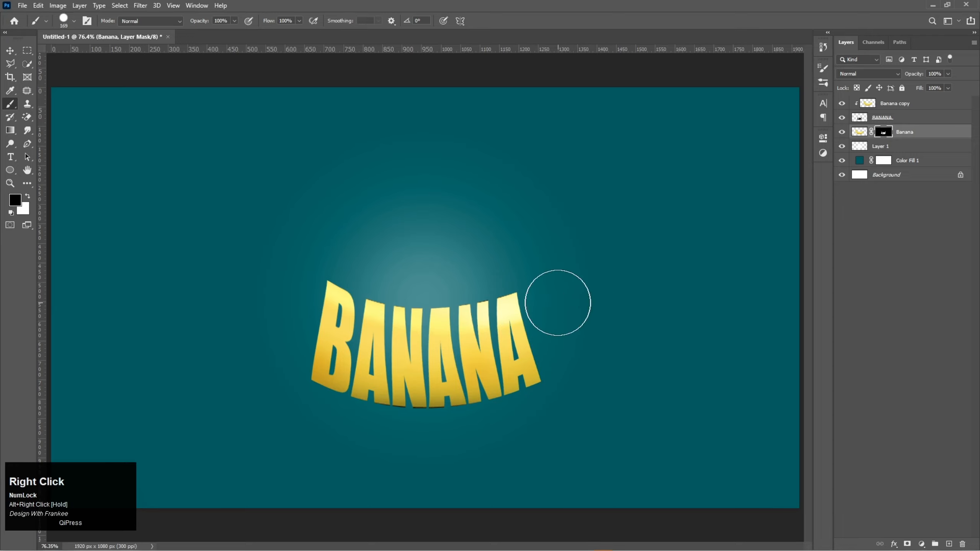
- Paint white on the Banana layer's mask beyond the final A to bring back the blunt tip end of the banana
left_click(568, 283)
left_click_drag(568, 283, 608, 312)
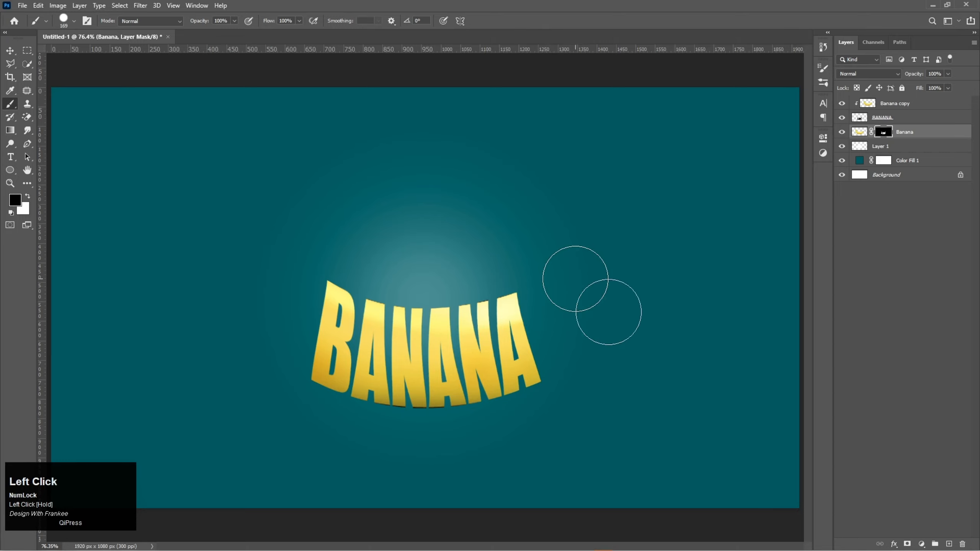
left_click(28, 196)
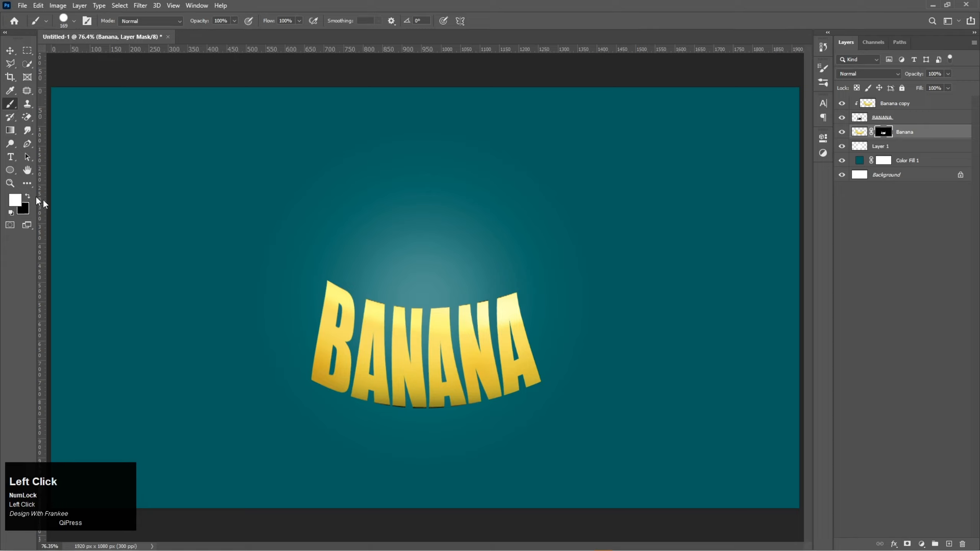
mouse_move(544, 285)
left_mouse_down()
mouse_move(645, 226)
mouse_move(624, 258)
left_mouse_up()
left_click(550, 309)
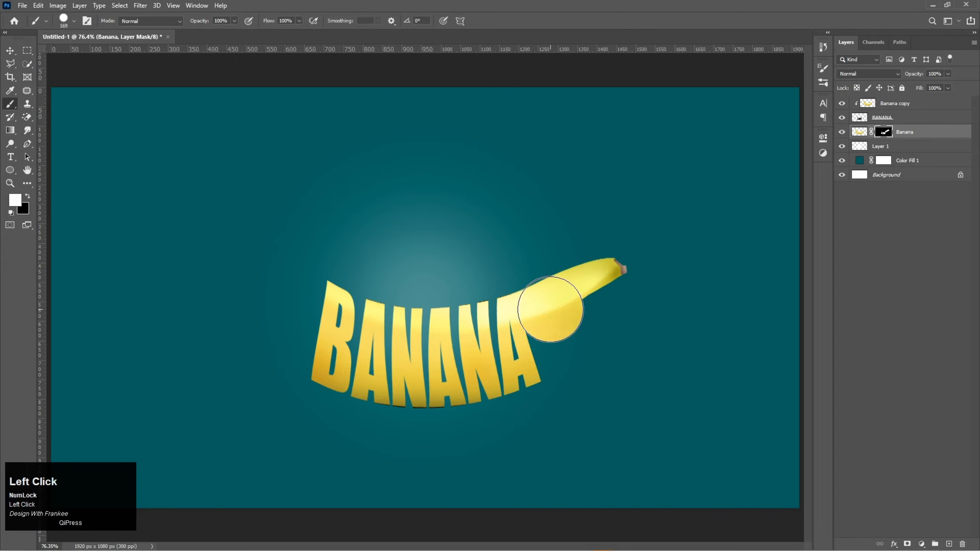
mouse_move(550, 310)
left_mouse_down()
mouse_move(628, 267)
mouse_move(573, 295)
mouse_move(556, 323)
mouse_move(625, 287)
mouse_move(562, 300)
mouse_move(552, 328)
mouse_move(565, 313)
left_mouse_up()
- Shrink the brush to 137 px and then smaller, and paint back the banana's lower edge beside the final A
scroll(565, 328, "up", 3, "alt")
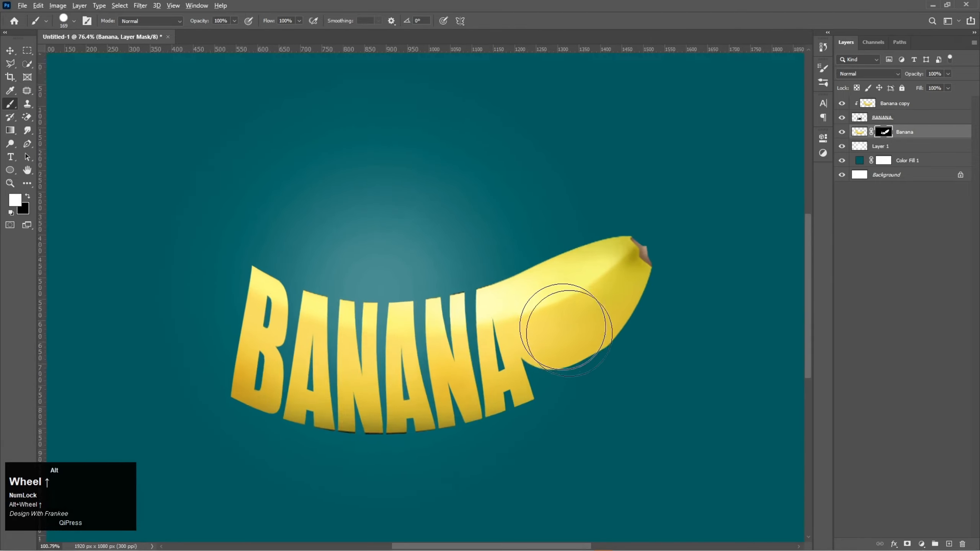
scroll(565, 328, "up", 2, "alt")
right_click(565, 287, "alt")
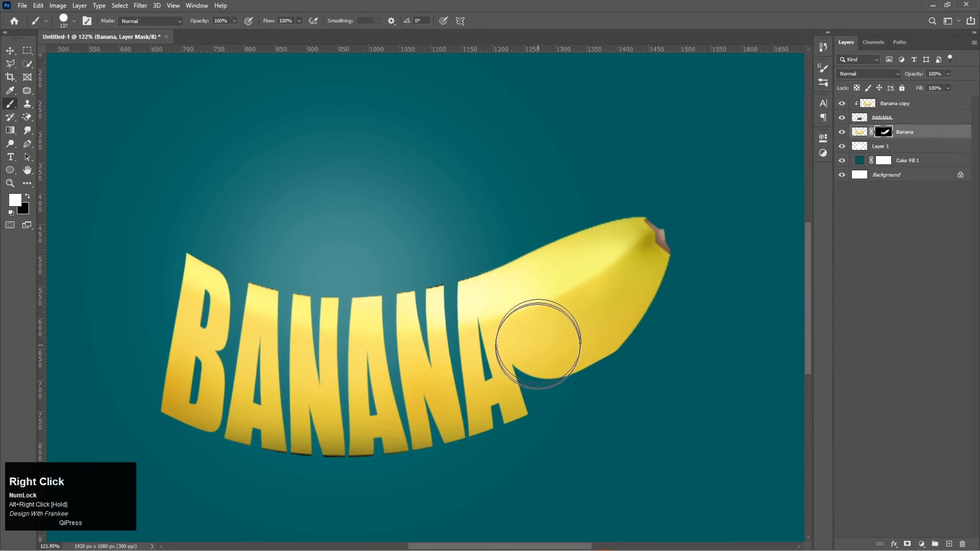
mouse_move(540, 352)
left_mouse_down()
mouse_move(622, 300)
mouse_move(538, 330)
mouse_move(526, 351)
mouse_move(558, 324)
left_mouse_up()
right_click(558, 324, "alt")
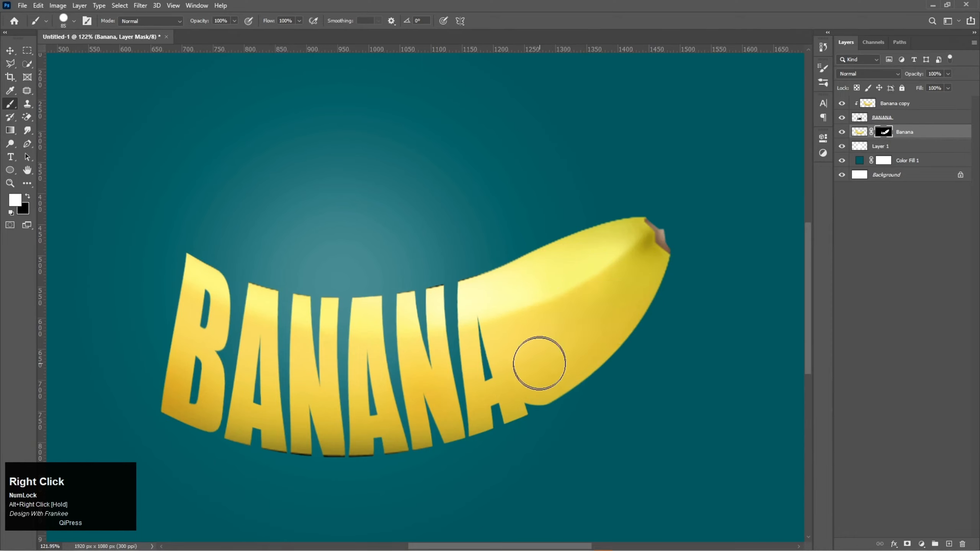
left_click(533, 385)
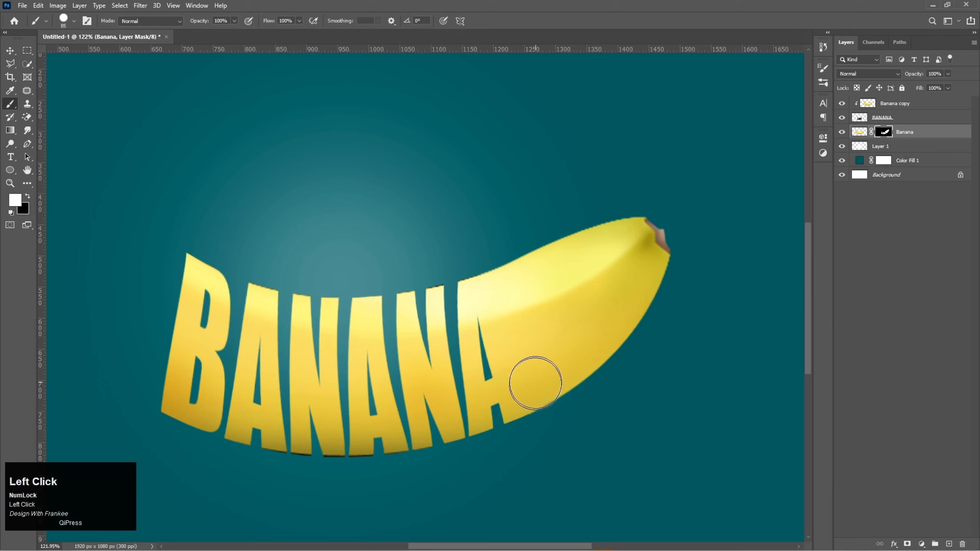
mouse_move(536, 387)
left_mouse_down()
mouse_move(635, 264)
mouse_move(661, 207)
mouse_move(644, 276)
mouse_move(659, 223)
mouse_move(575, 266)
mouse_move(505, 273)
mouse_move(507, 292)
mouse_move(540, 320)
mouse_move(680, 253)
mouse_move(709, 293)
left_mouse_up()
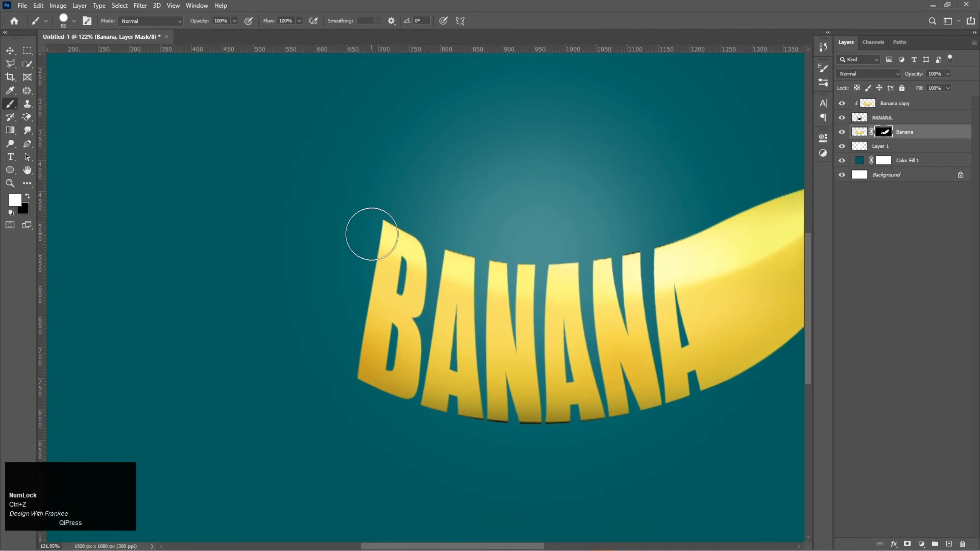
- Reveal the stem half of the banana on the mask, using smaller brushes to fill its lower edge up to the B
mouse_move(372, 230)
left_mouse_down()
mouse_move(275, 192)
mouse_move(193, 137)
mouse_move(384, 202)
mouse_move(394, 214)
mouse_move(289, 148)
mouse_move(206, 71)
mouse_move(274, 202)
mouse_move(212, 97)
mouse_move(248, 197)
mouse_move(289, 237)
mouse_move(345, 262)
mouse_move(277, 241)
mouse_move(236, 212)
mouse_move(275, 265)
mouse_move(337, 283)
mouse_move(364, 262)
mouse_move(354, 321)
mouse_move(250, 268)
mouse_move(287, 306)
mouse_move(349, 329)
left_mouse_up()
scroll(349, 329, "up", 3)
right_click(342, 272, "alt")
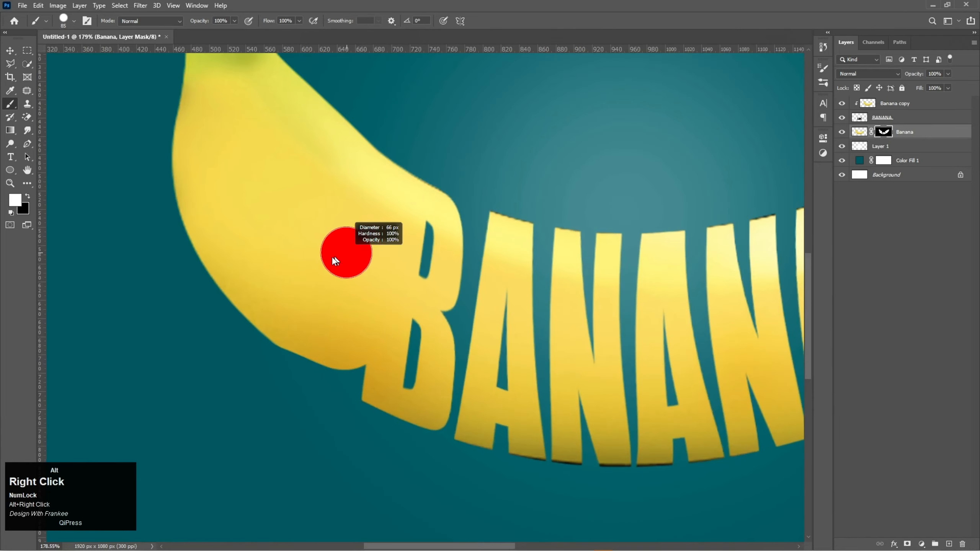
left_click(285, 342)
mouse_move(286, 341)
left_mouse_down()
mouse_move(375, 384)
mouse_move(320, 316)
mouse_move(353, 257)
left_mouse_up()
mouse_move(399, 198)
left_mouse_down()
mouse_move(375, 363)
mouse_move(394, 223)
mouse_move(375, 290)
mouse_move(395, 311)
left_mouse_up()
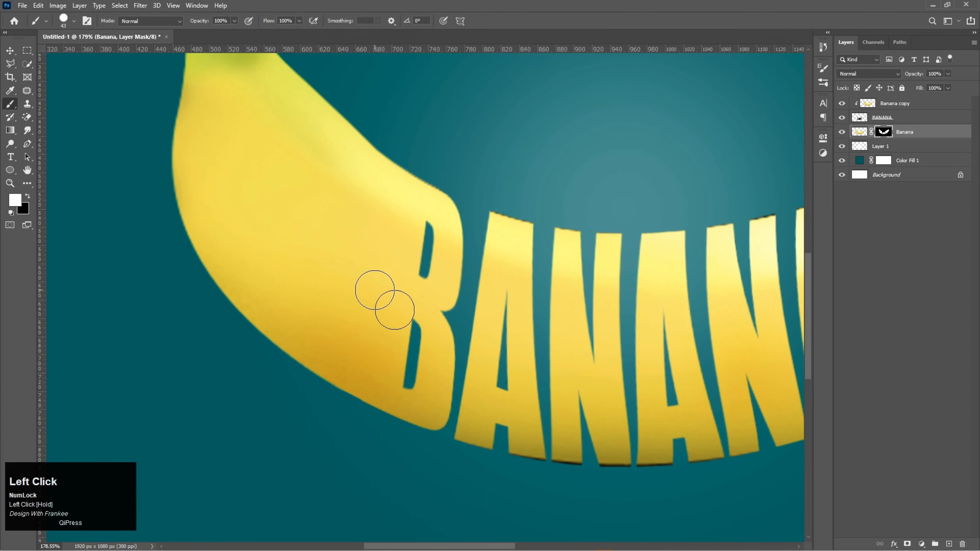
- Paint back the missing part of the banana's stem on the layer mask with the 43 px brush
key("ctrl+0")
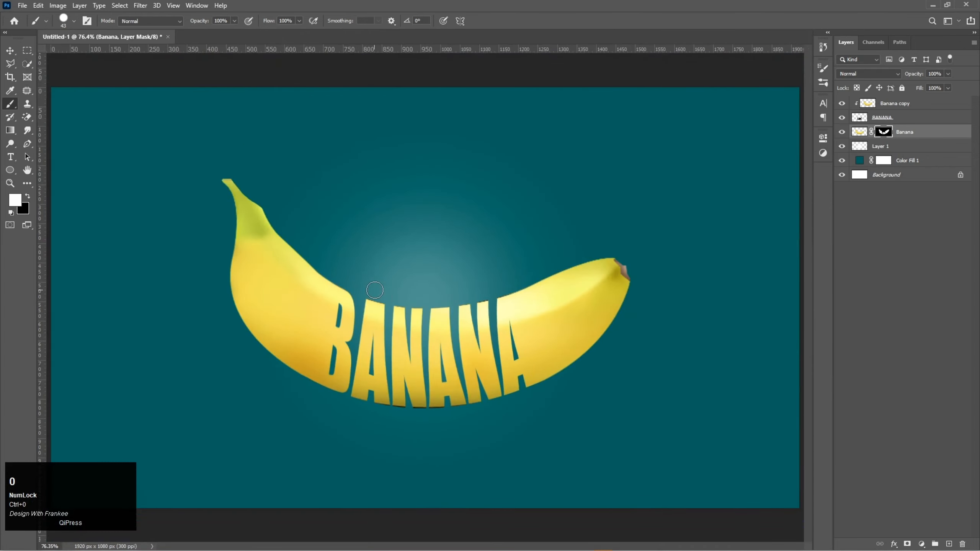
left_click_drag(257, 213, 212, 173)
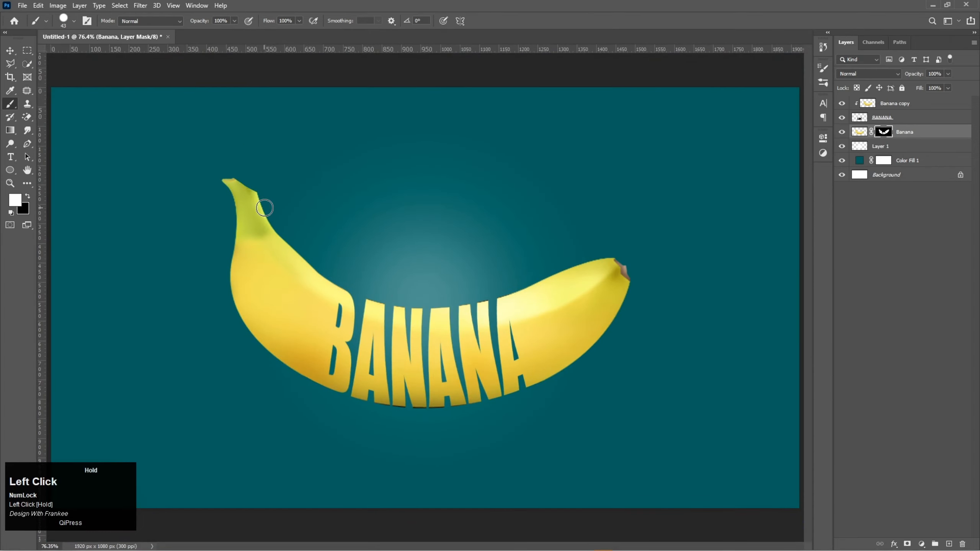
left_click_drag(265, 208, 234, 169)
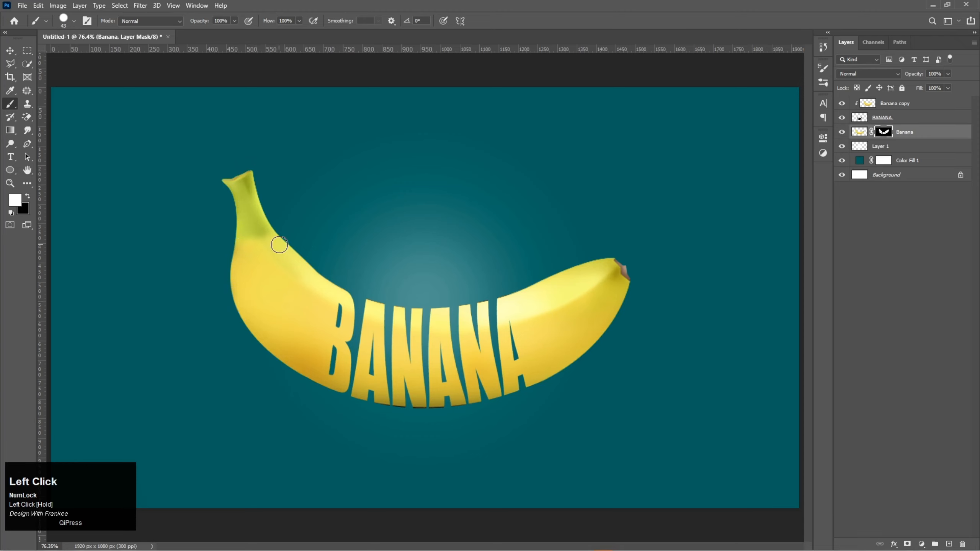
key("v")
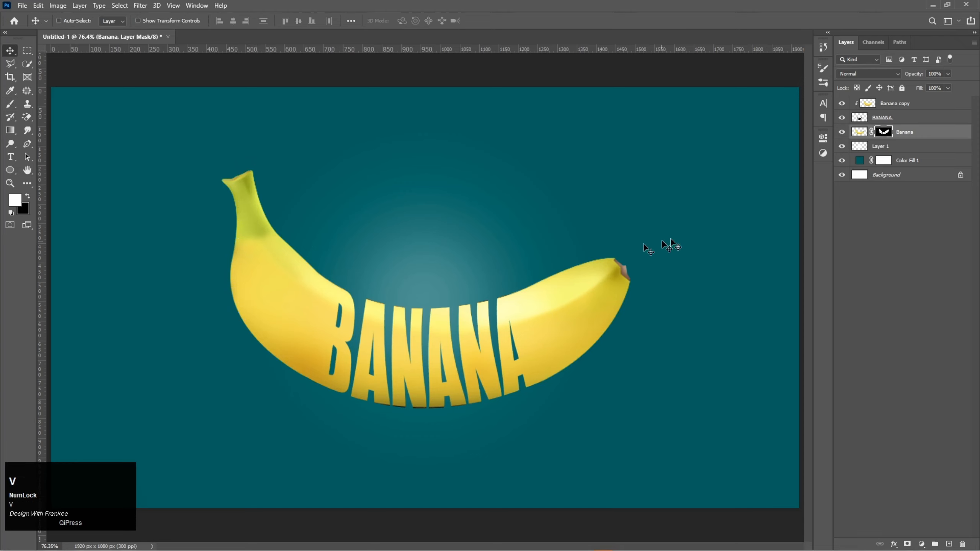
- Add a new empty layer directly above the Color Fill 1 layer
left_click(914, 152)
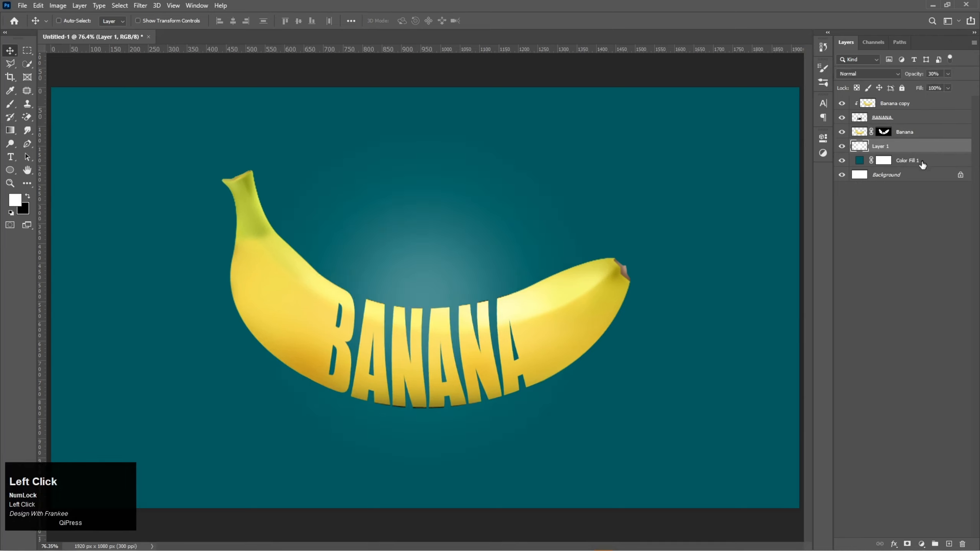
left_click(922, 165)
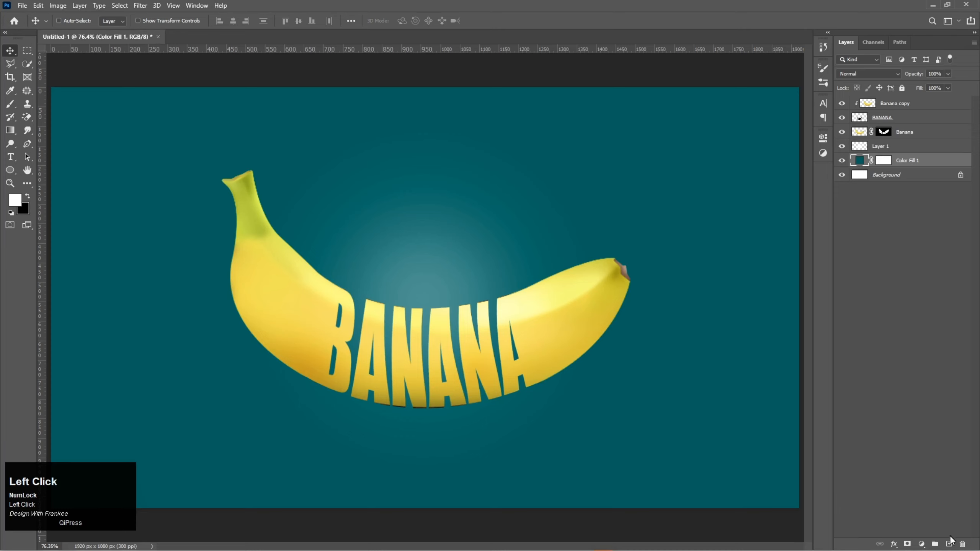
left_click(950, 544)
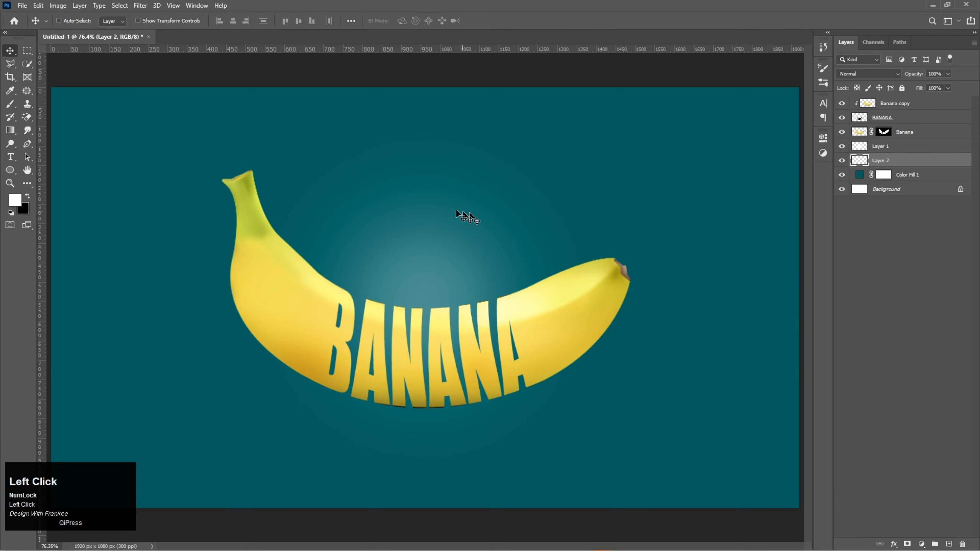
- Choose a flat elliptical soft brush, enlarge it to 643 px and set the foreground color to black
key("b")
right_click(416, 187)
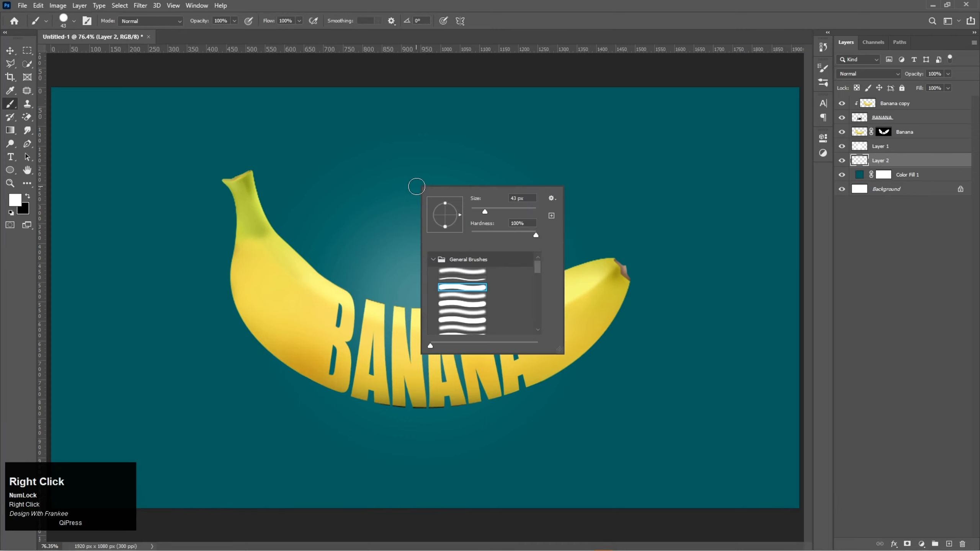
double_click(463, 279)
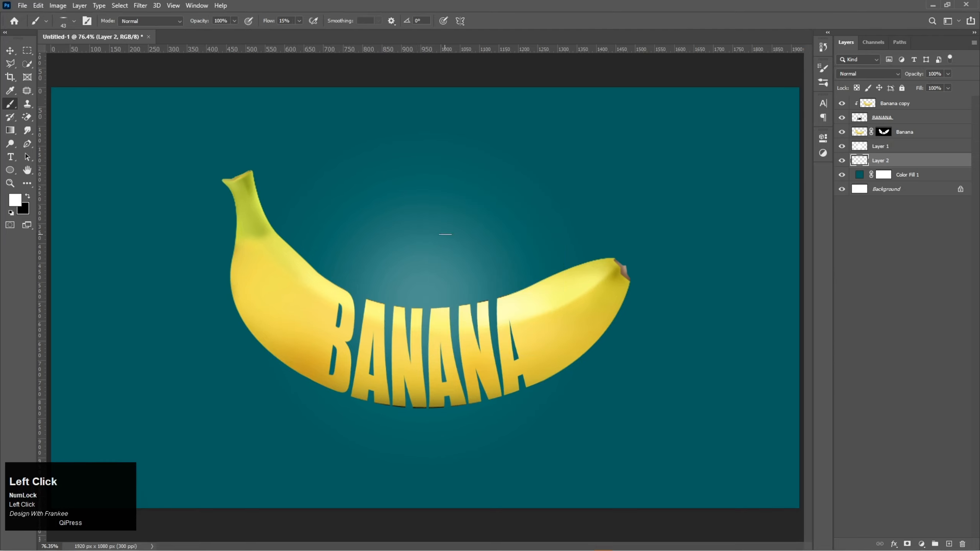
left_click_drag(428, 268, 548, 287)
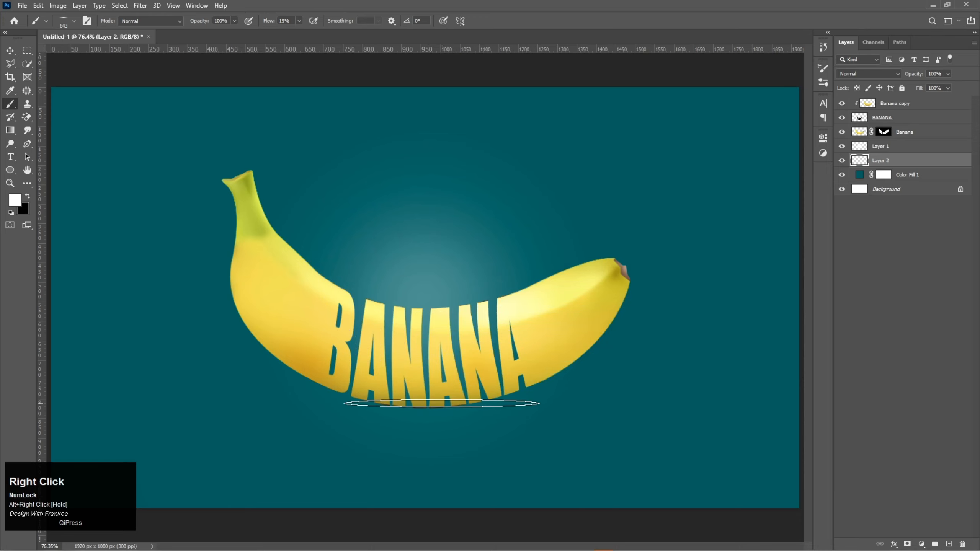
left_click(18, 204)
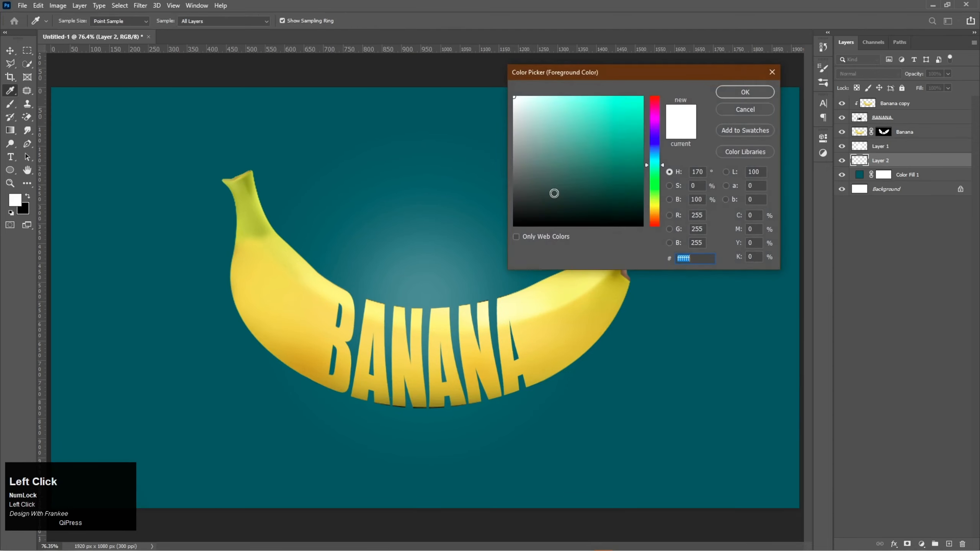
left_click(733, 96)
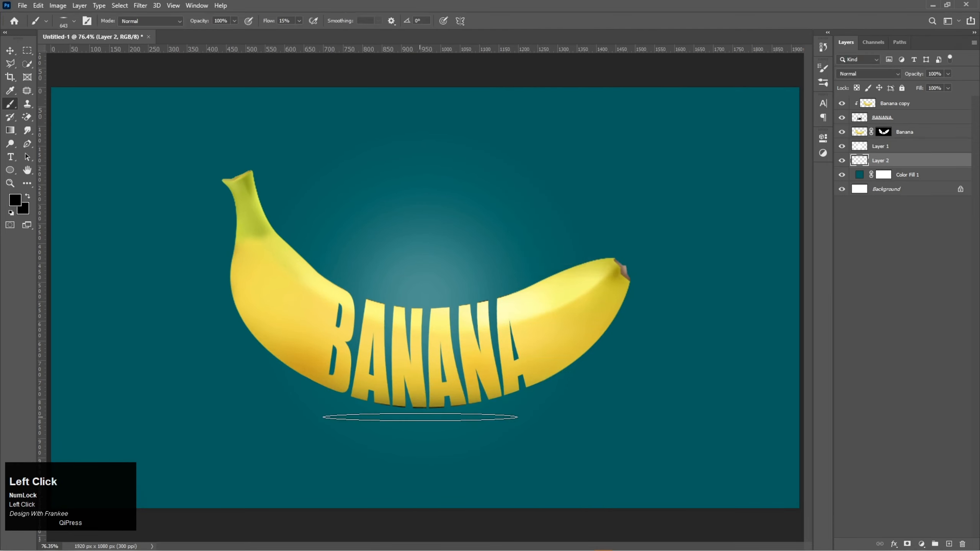
- Stamp a black shadow beneath the banana at 100% flow, replacing the faint 15% flow stamp, and slightly lower the layer's opacity
left_click(421, 411)
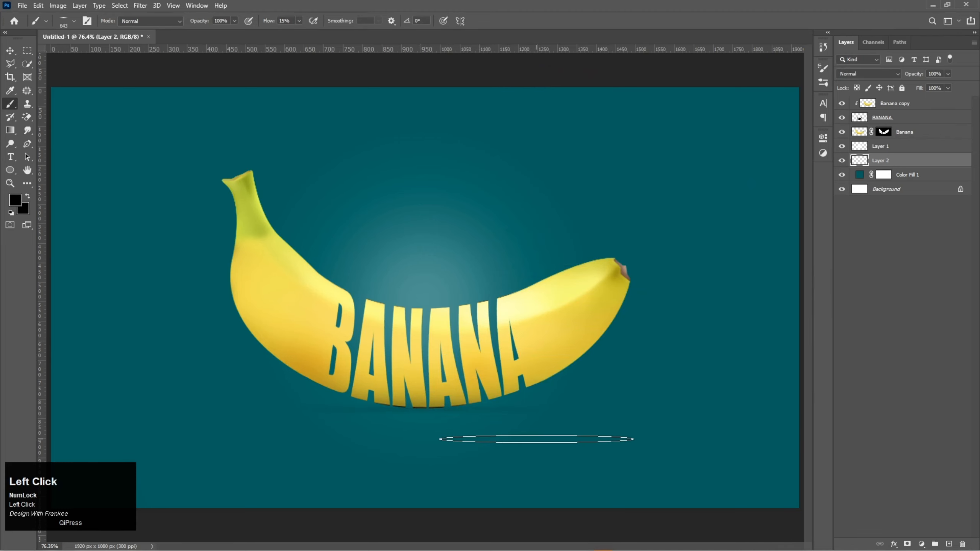
key("ctrl+z")
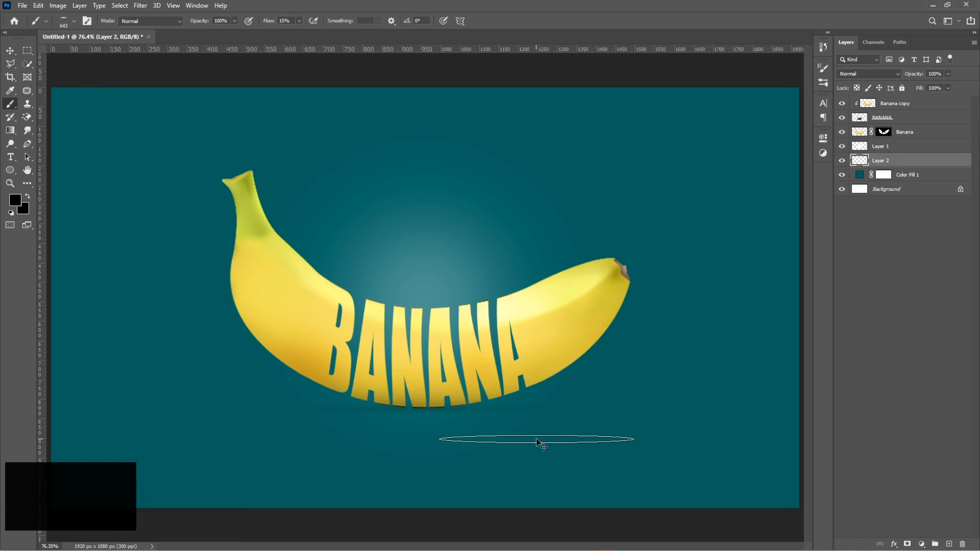
left_click(299, 20)
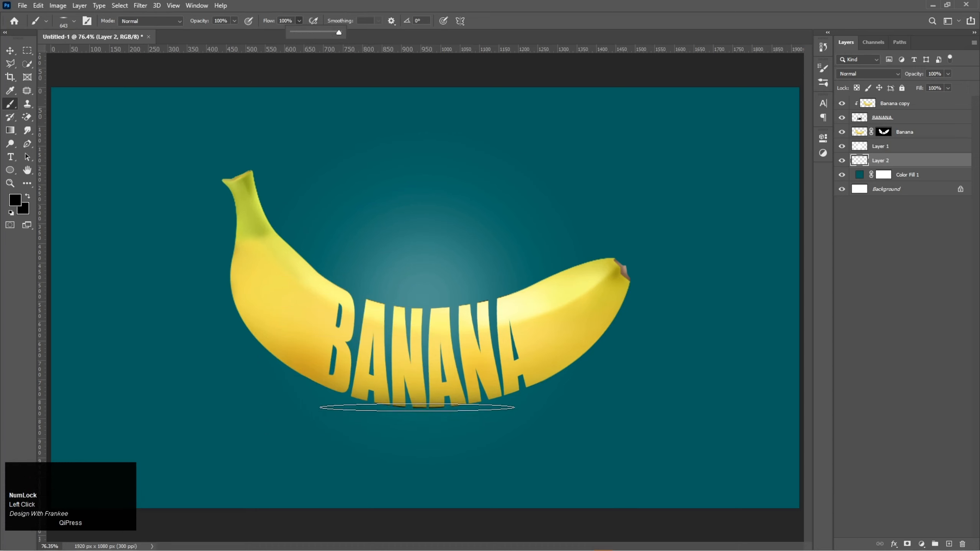
left_click(424, 408)
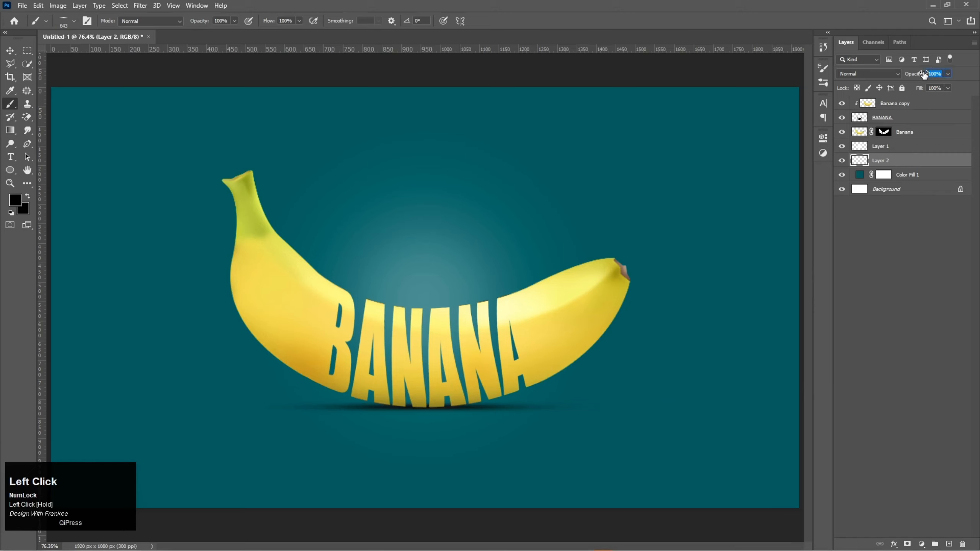
type("8")
- Place the Banana-Leaves image above the Banana copy layer and scale it down to 19.57%
left_click(933, 108)
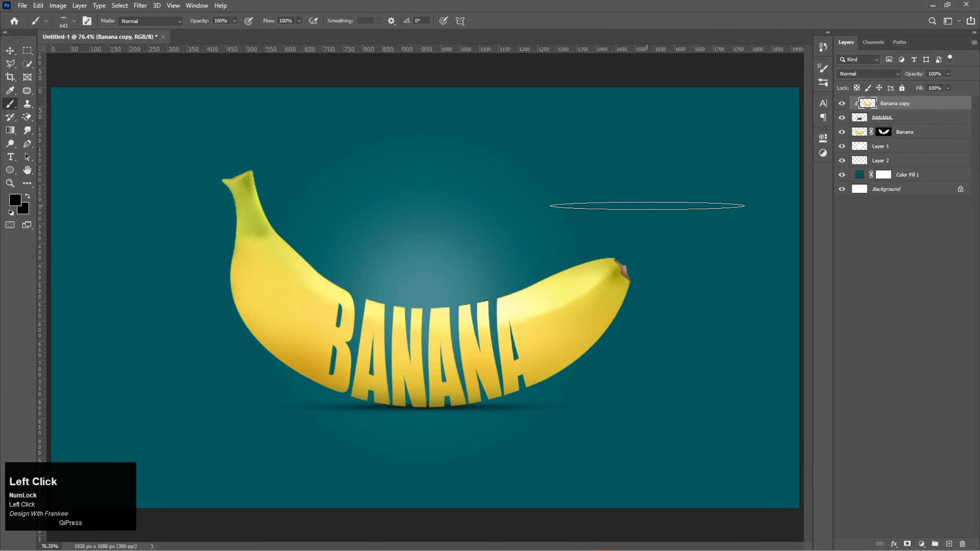
key("v")
left_click(490, 543)
left_click_drag(187, 81, 464, 389)
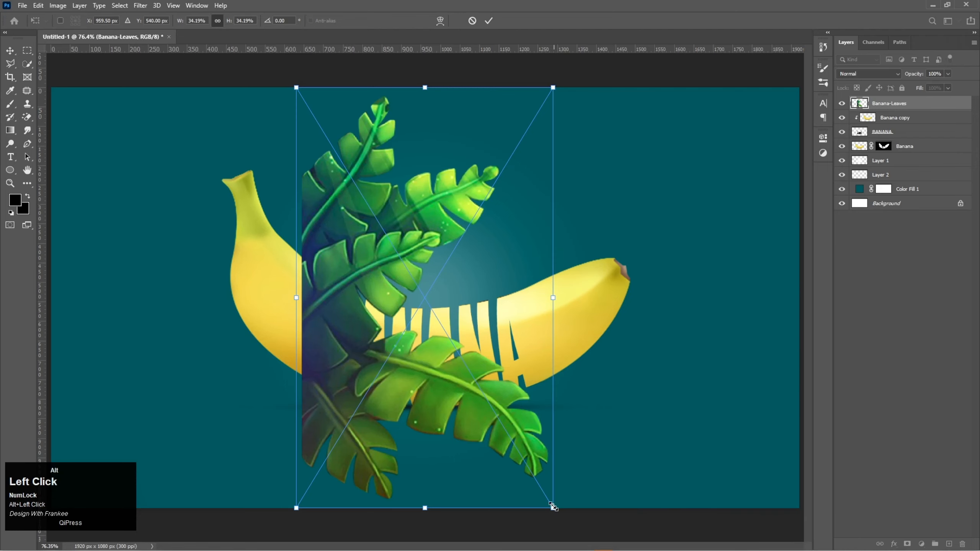
left_click_drag(553, 508, 499, 418)
scroll(450, 313, "down", 1)
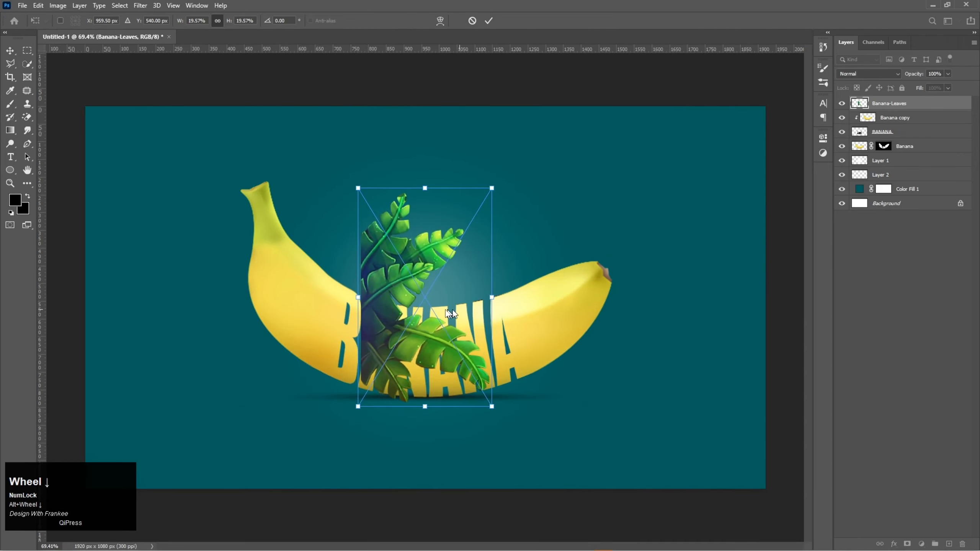
- Move the leaves into the canvas's upper-left corner, shrink them further, apply the transform and nudge them flush with the edges
left_click_drag(428, 309, 245, 259)
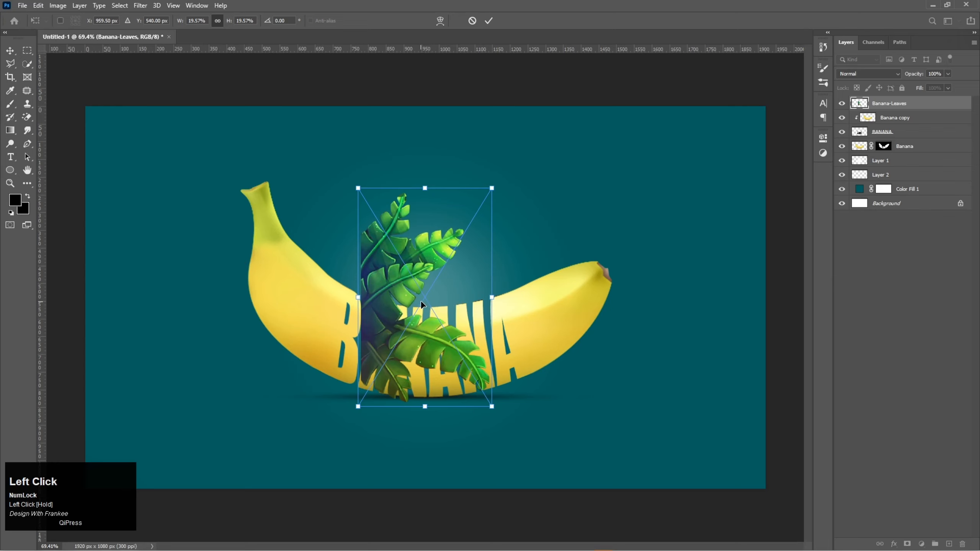
left_click_drag(422, 305, 146, 223)
left_click_drag(219, 325, 196, 287)
left_click_drag(155, 227, 134, 188)
double_click(133, 188)
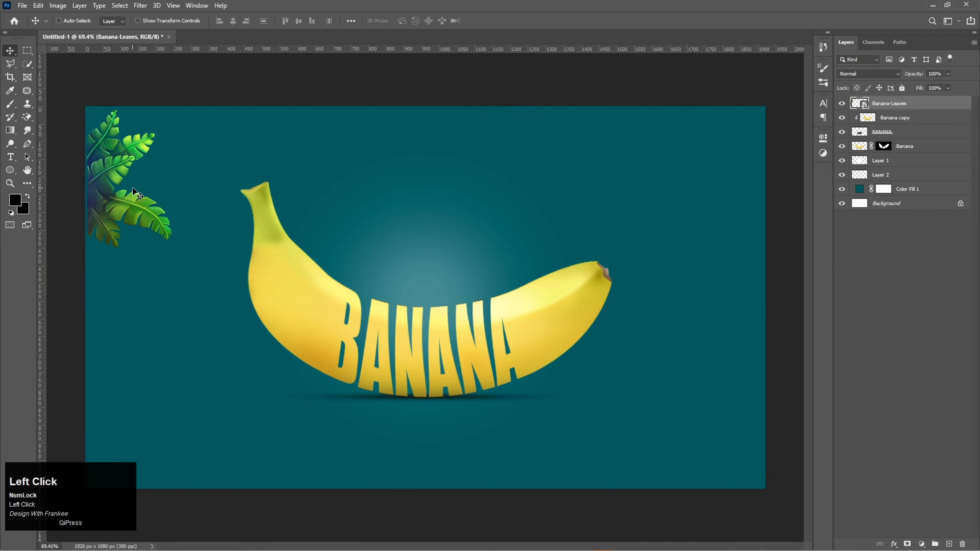
key("ctrl+0")
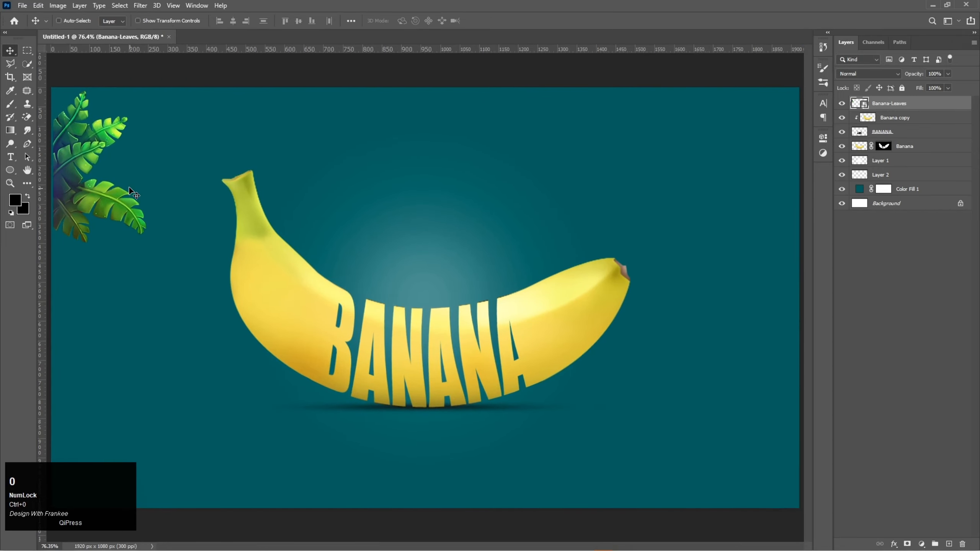
left_click_drag(95, 176, 91, 176)
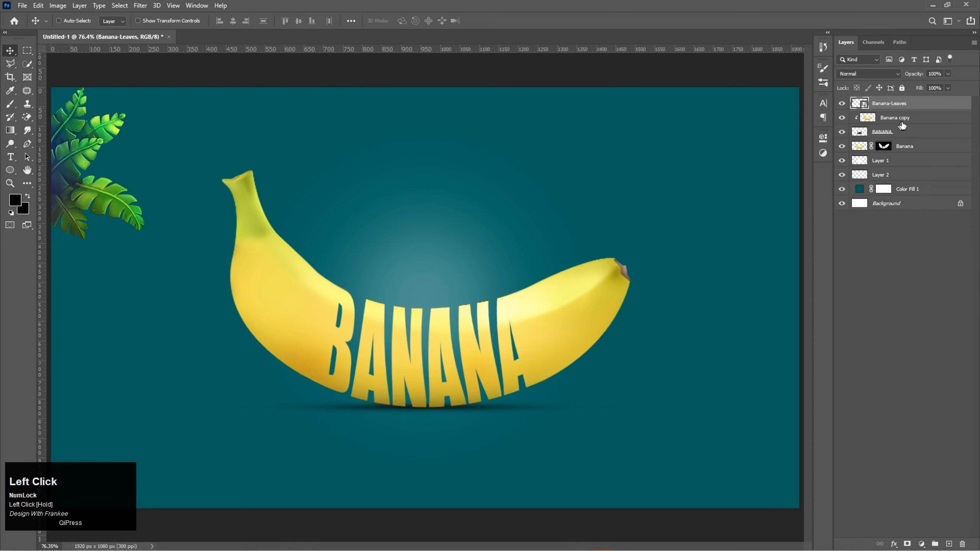
- Add a Multiply drop shadow to the Banana-Leaves layer with 26% opacity and 35 px size, and collapse its effects list
right_click(909, 102)
left_click(905, 109)
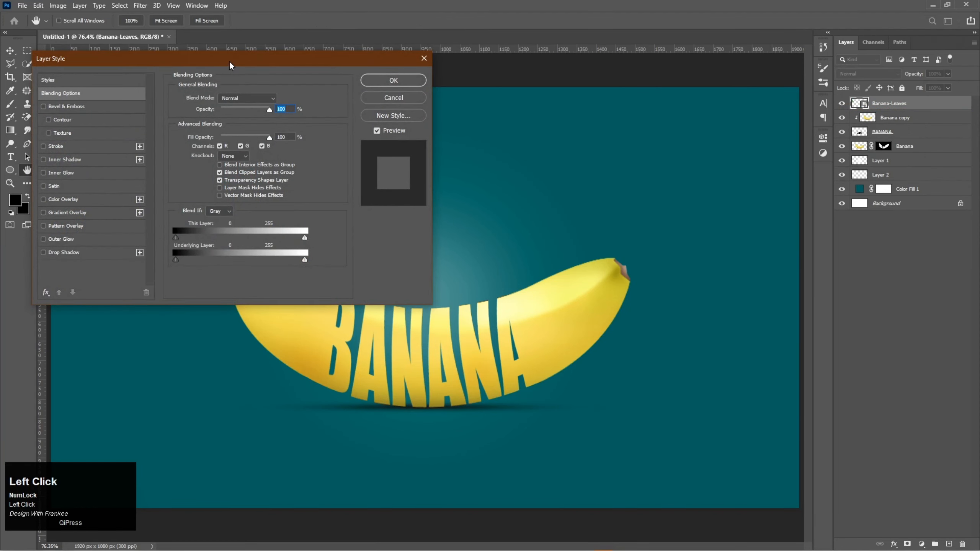
left_click_drag(229, 62, 651, 71)
left_click(487, 261)
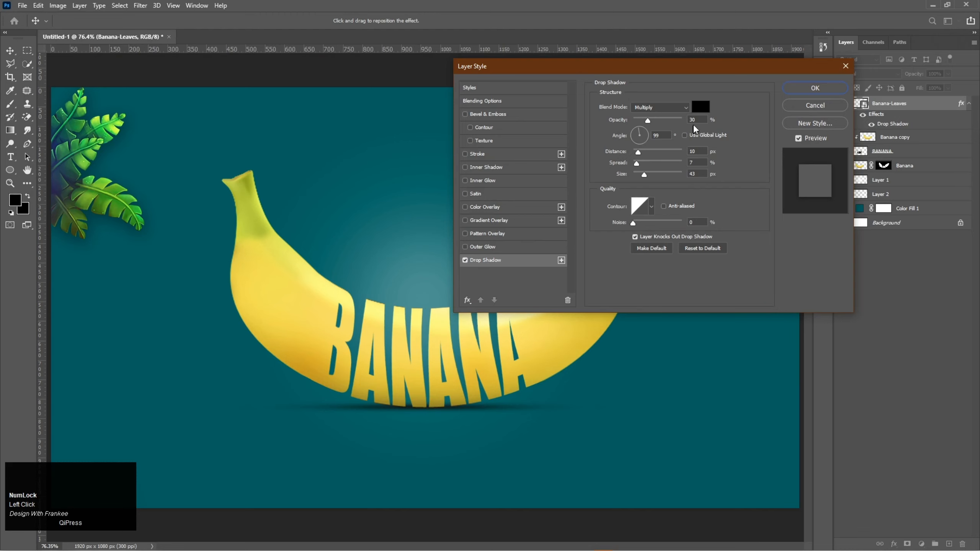
left_click(648, 120)
left_click_drag(648, 121, 646, 120)
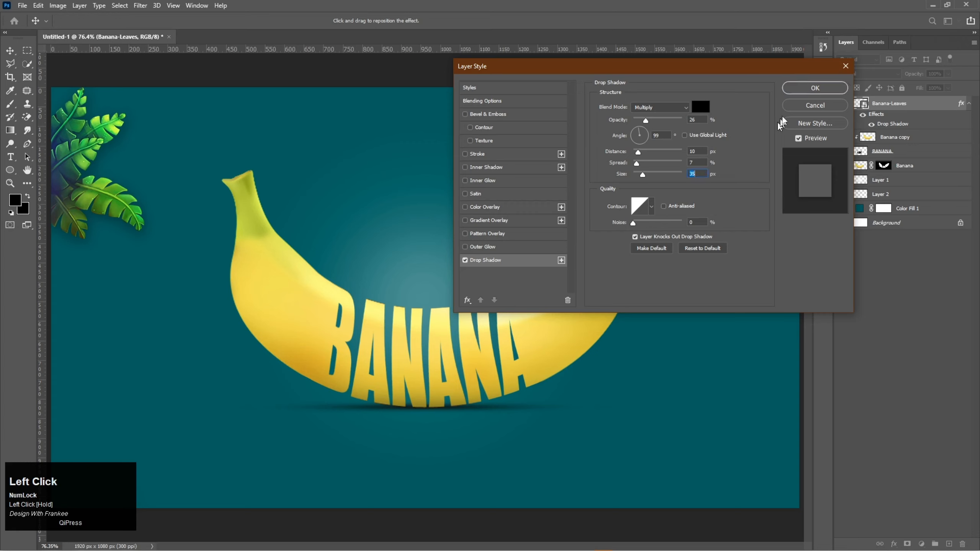
left_click(794, 90)
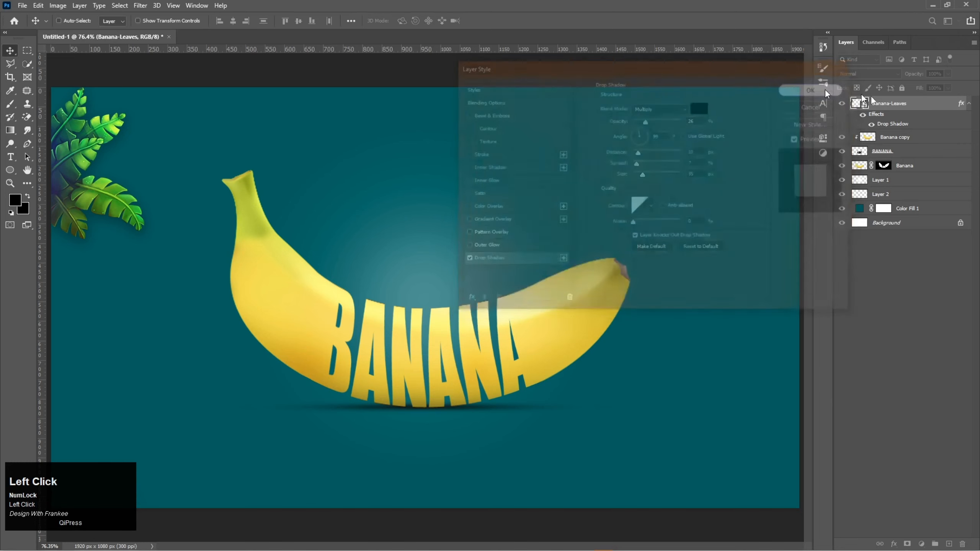
left_click(968, 104)
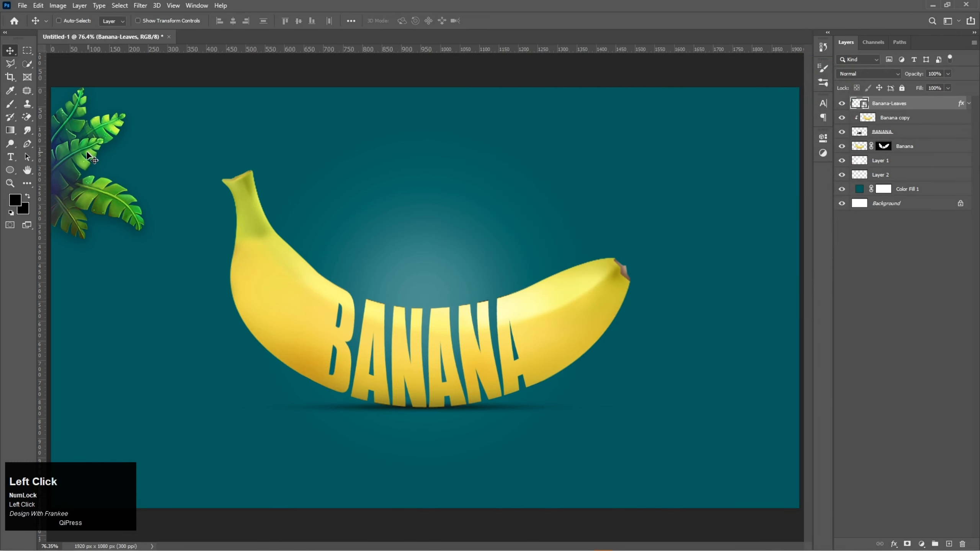
- Duplicate the leaves into the canvas's lower-right corner and flip the copy horizontally
left_click_drag(86, 155, 738, 420)
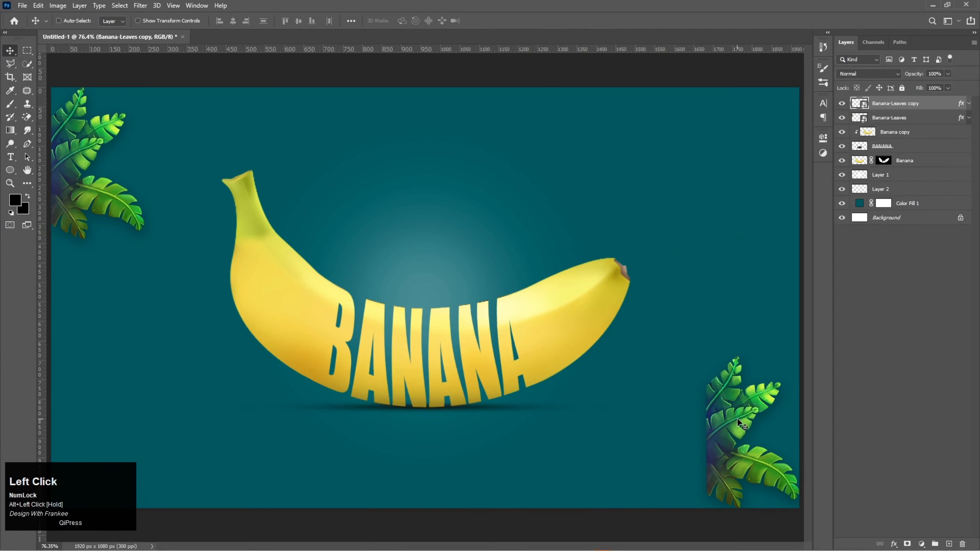
key("ctrl+t")
right_click(738, 419)
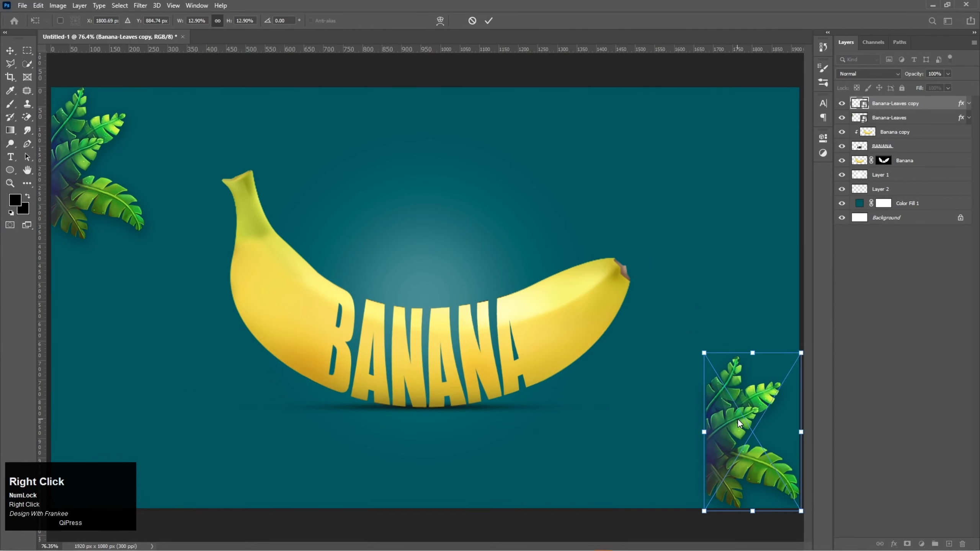
left_click(749, 405)
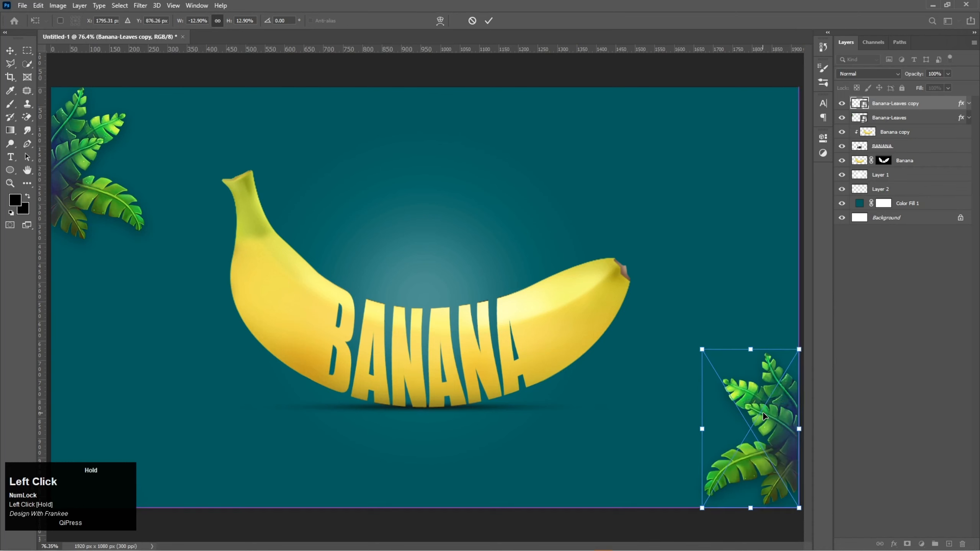
- Move the flipped leaves flush with the canvas's lower-right edges, apply the transform, deselect the layer and fit the canvas to the window
double_click(762, 412)
left_click_drag(766, 416, 767, 422)
left_click(896, 343)
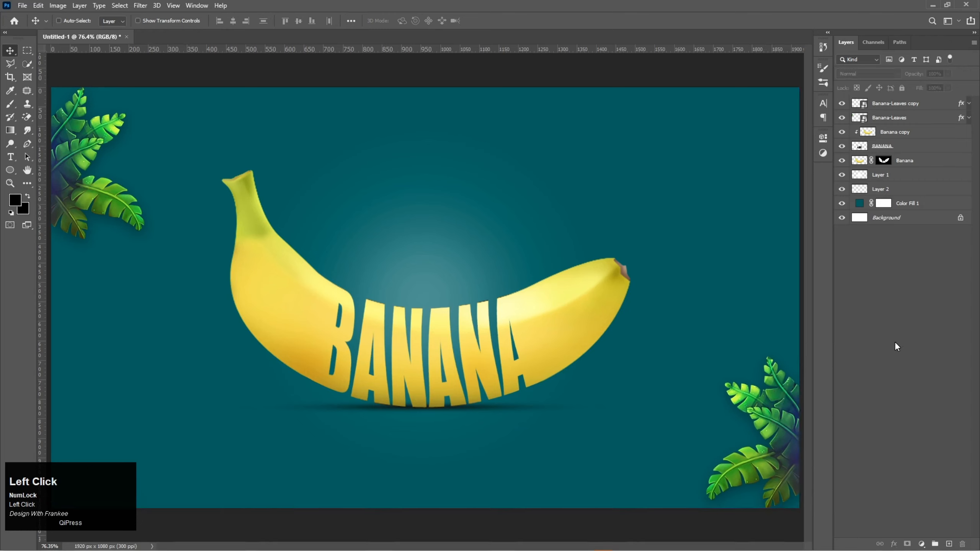
key("ctrl+0")
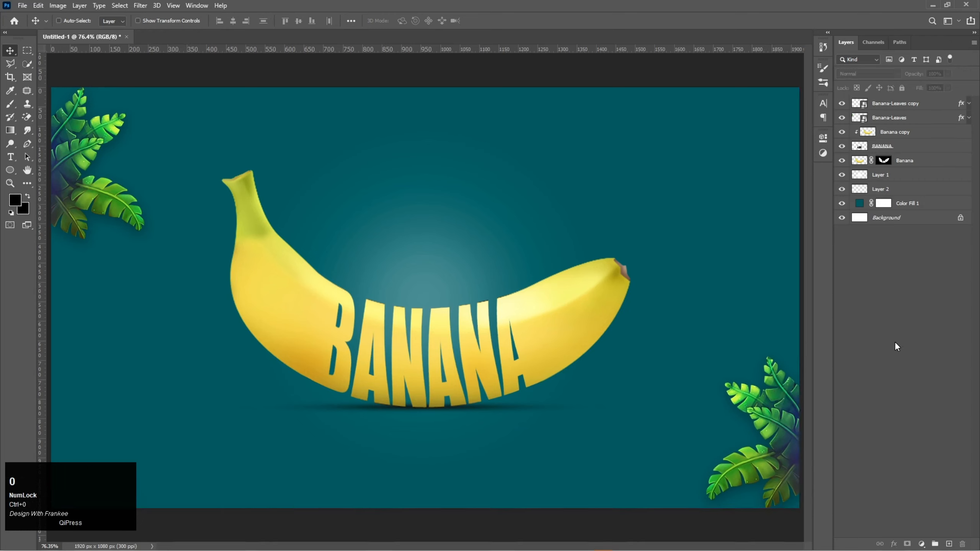